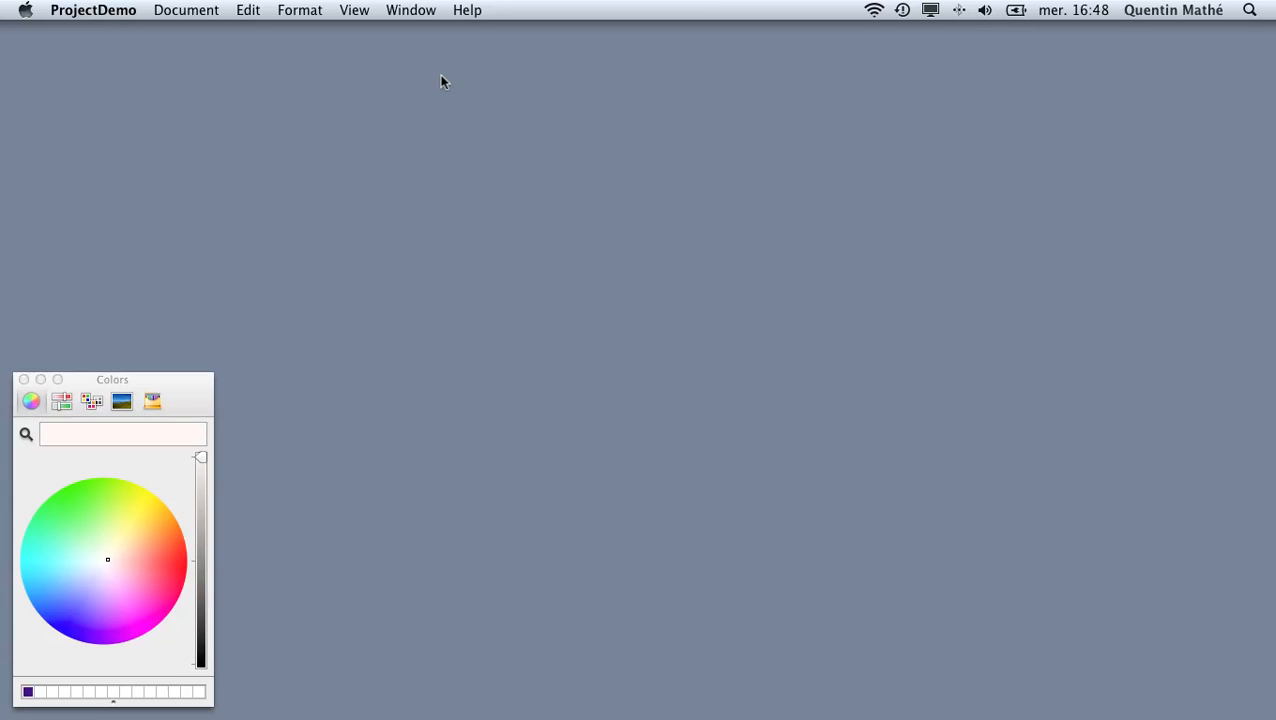
# - Create a new drawing and place its window beside the Colors palette
pyautogui.click(166, 8)
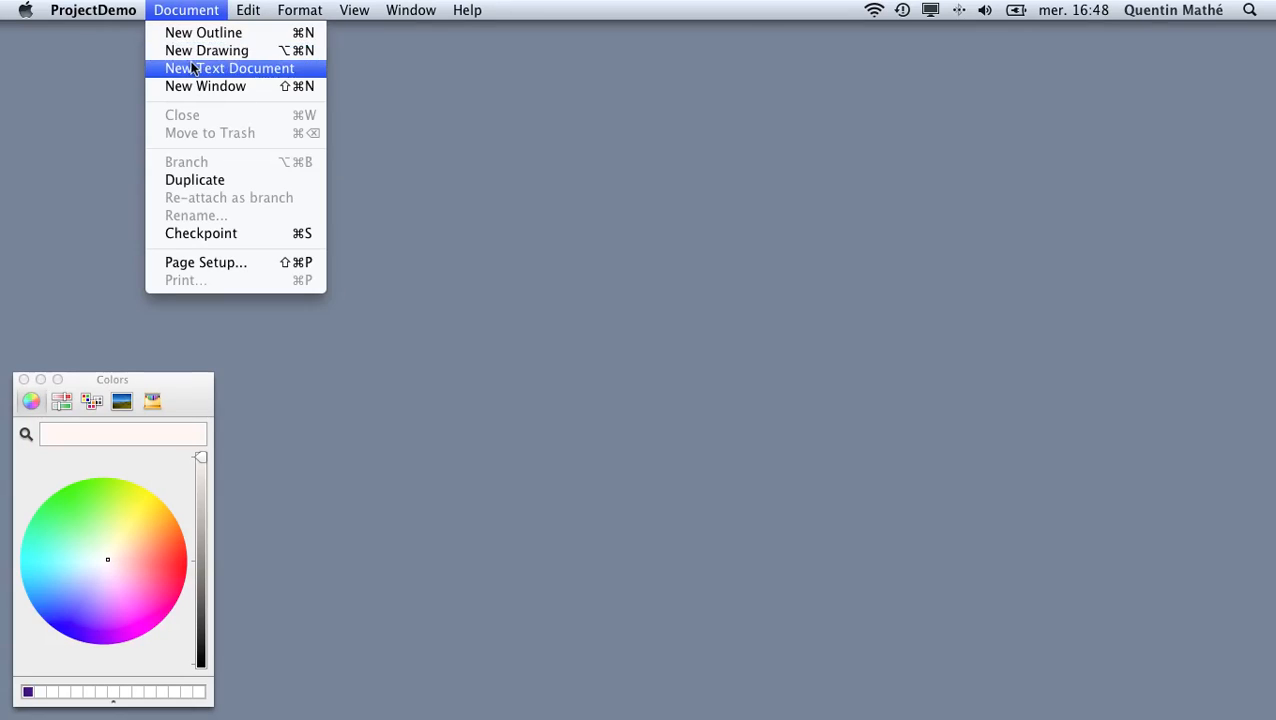
pyautogui.click(198, 48)
pyautogui.moveTo(312, 48); pyautogui.dragTo(387, 42)
# - Draw a red-filled ellipse in the upper middle of the canvas and an unfilled thin rectangle overlapping its lower right side
pyautogui.click(485, 66)
pyautogui.moveTo(511, 146); pyautogui.dragTo(342, 294)
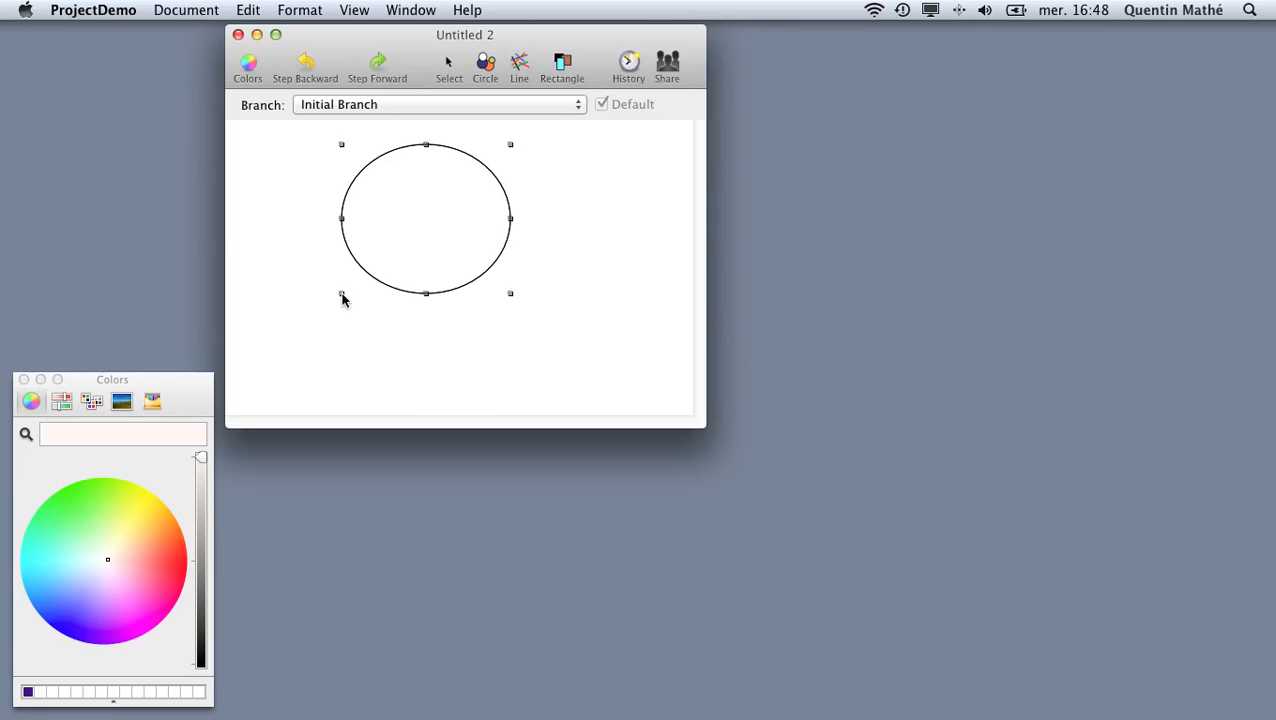
pyautogui.click(179, 563)
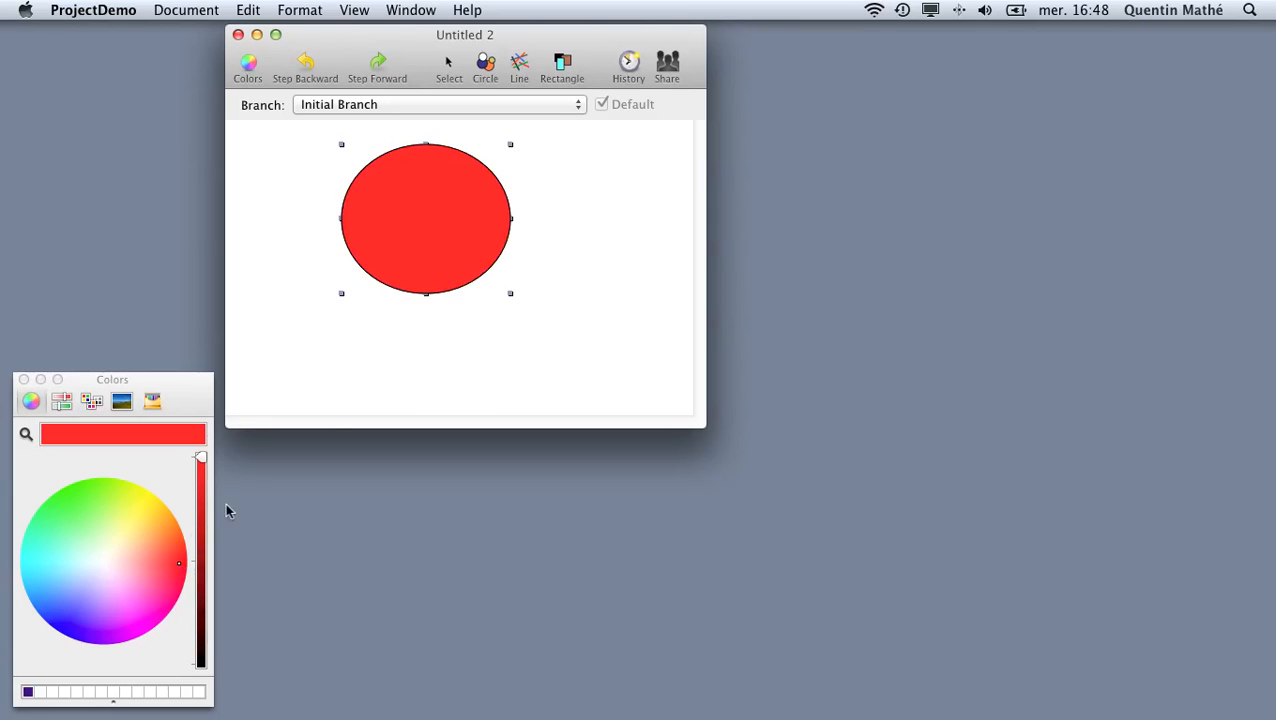
pyautogui.click(562, 63)
pyautogui.moveTo(604, 233)
pyautogui.mouseDown()
pyautogui.moveTo(539, 268)
pyautogui.moveTo(459, 259)
pyautogui.mouseUp()
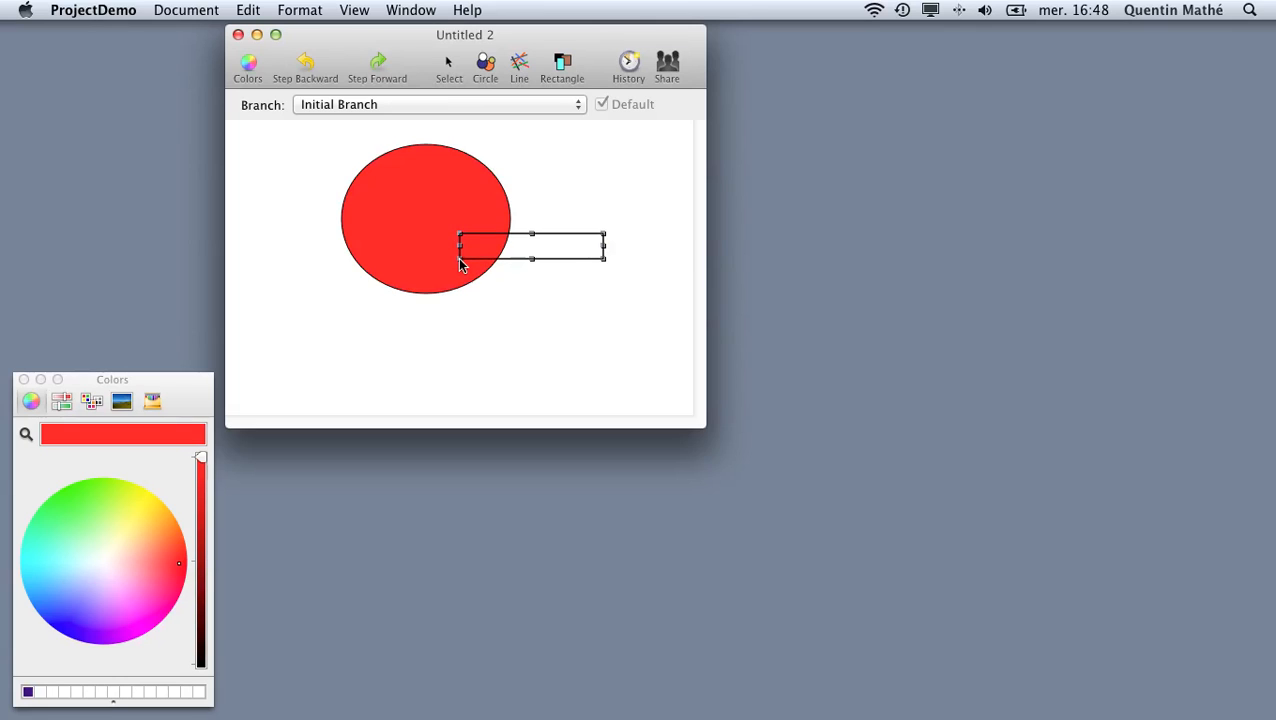
# - Duplicate the drawing and place the copy's window below the original
pyautogui.click(186, 10)
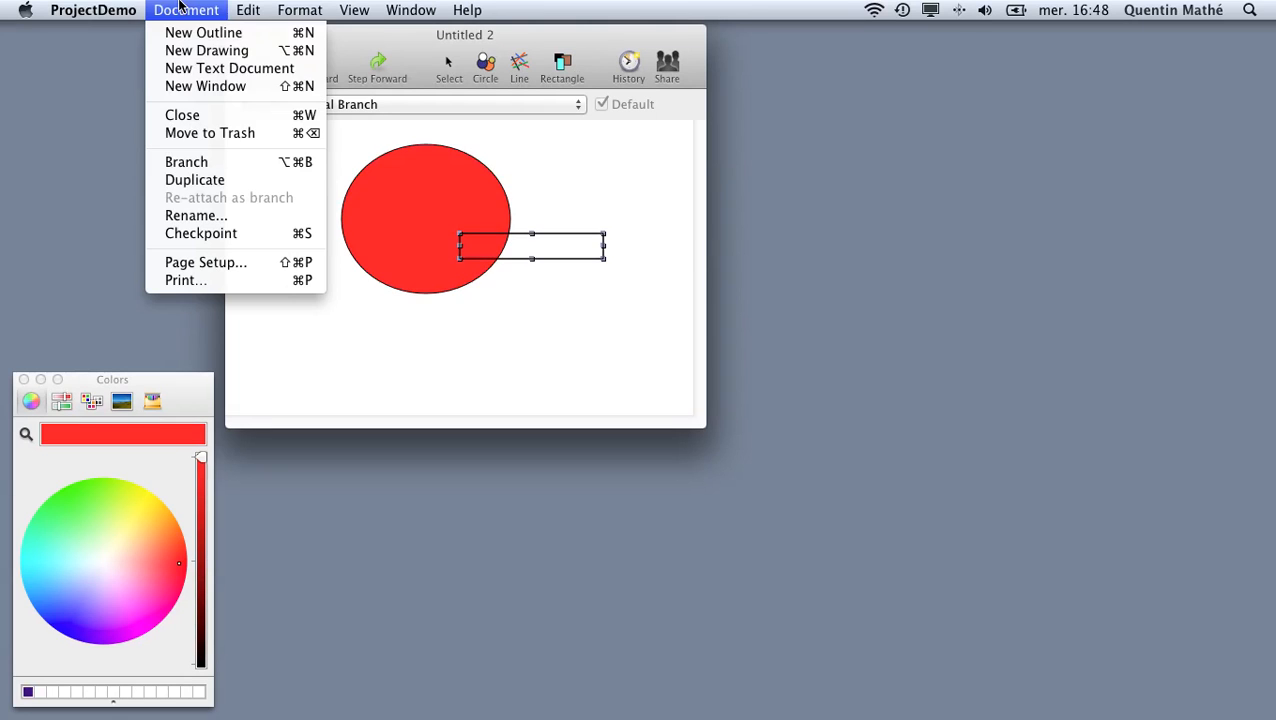
pyautogui.click(249, 188)
pyautogui.moveTo(400, 65); pyautogui.dragTo(455, 317)
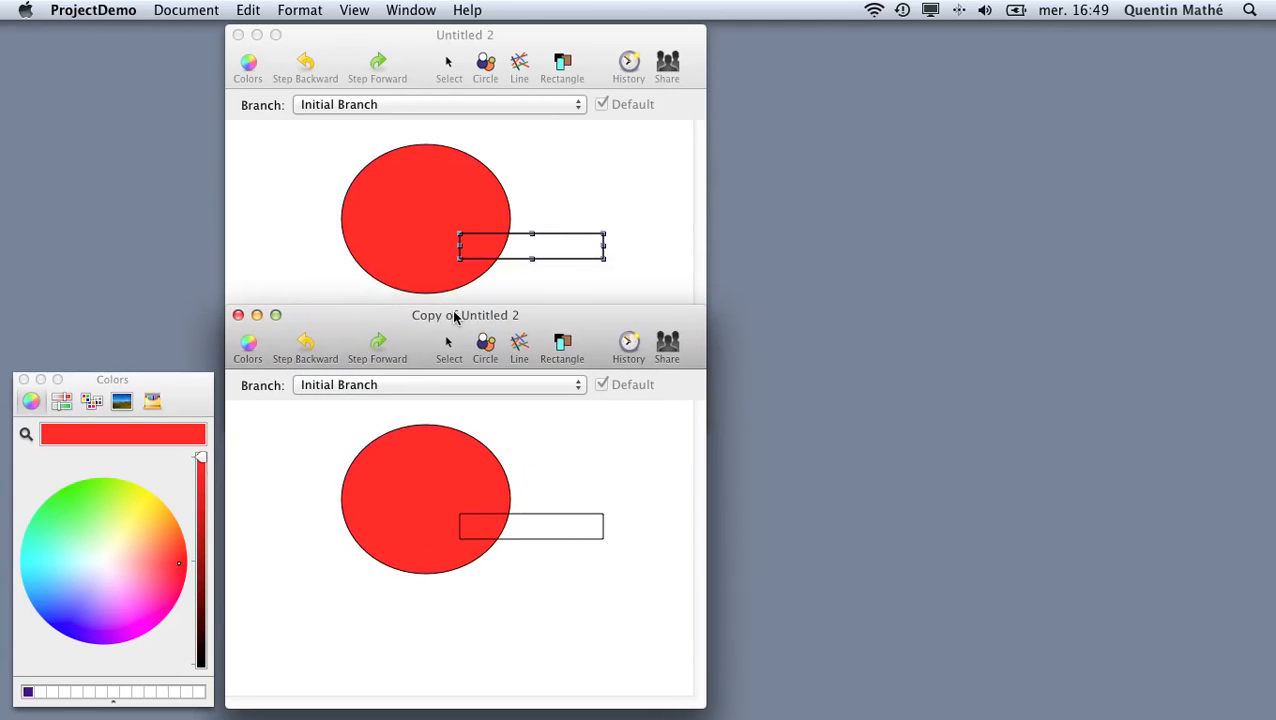
# - Change the ellipse's fill to blue in the original Untitled 2 drawing
pyautogui.click(481, 40)
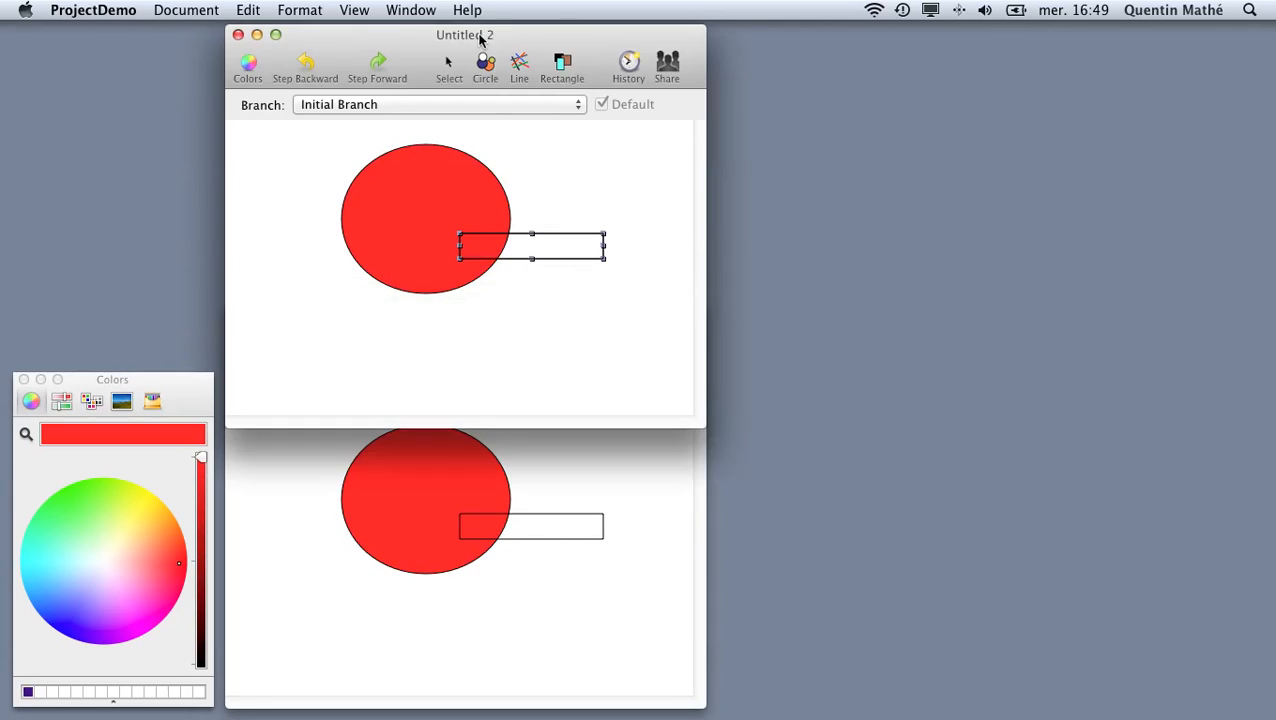
pyautogui.click(431, 235)
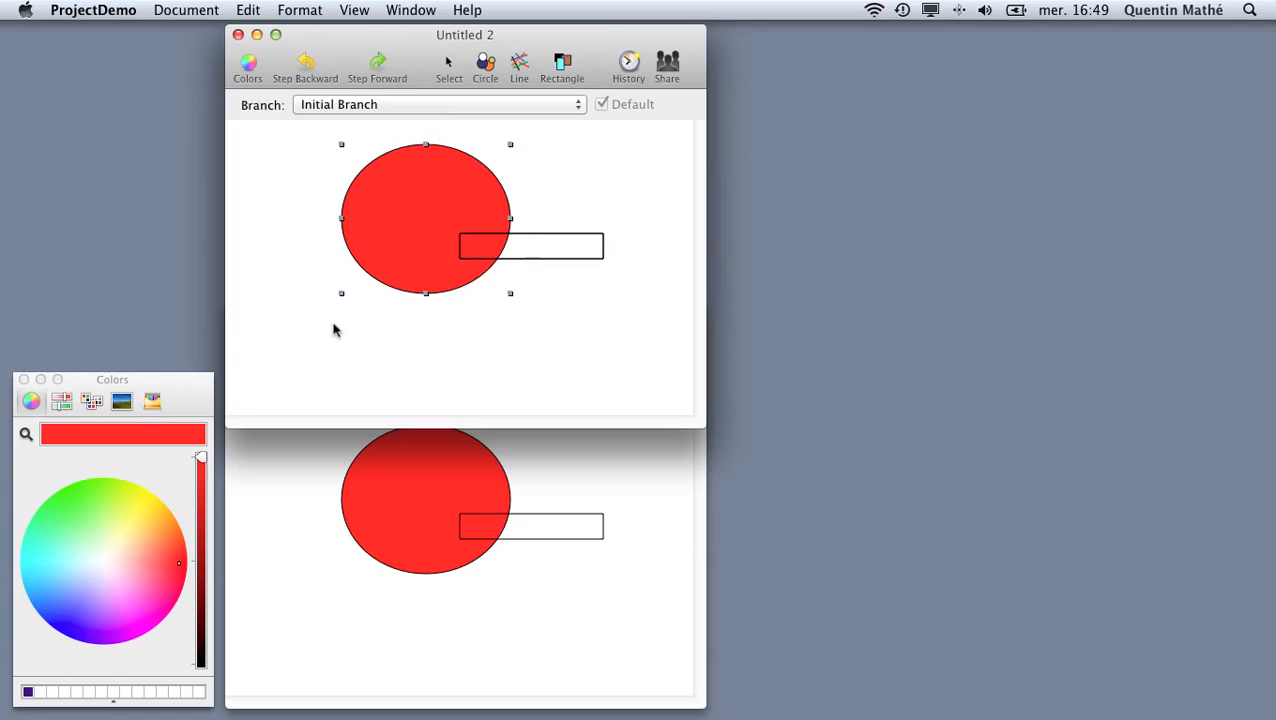
pyautogui.click(63, 622)
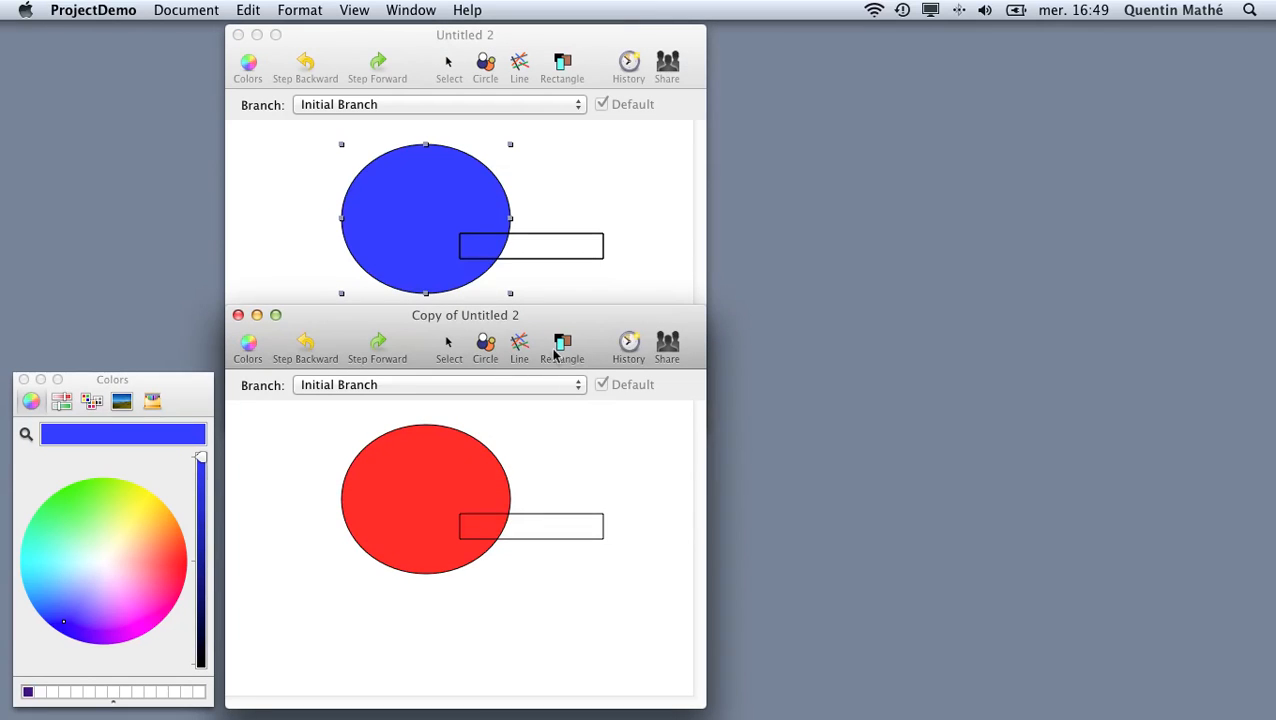
# - Draw a slanted line in Copy of Untitled 2, from the upper left of the canvas into the red ellipse
pyautogui.click(517, 346)
pyautogui.moveTo(271, 455); pyautogui.dragTo(408, 484)
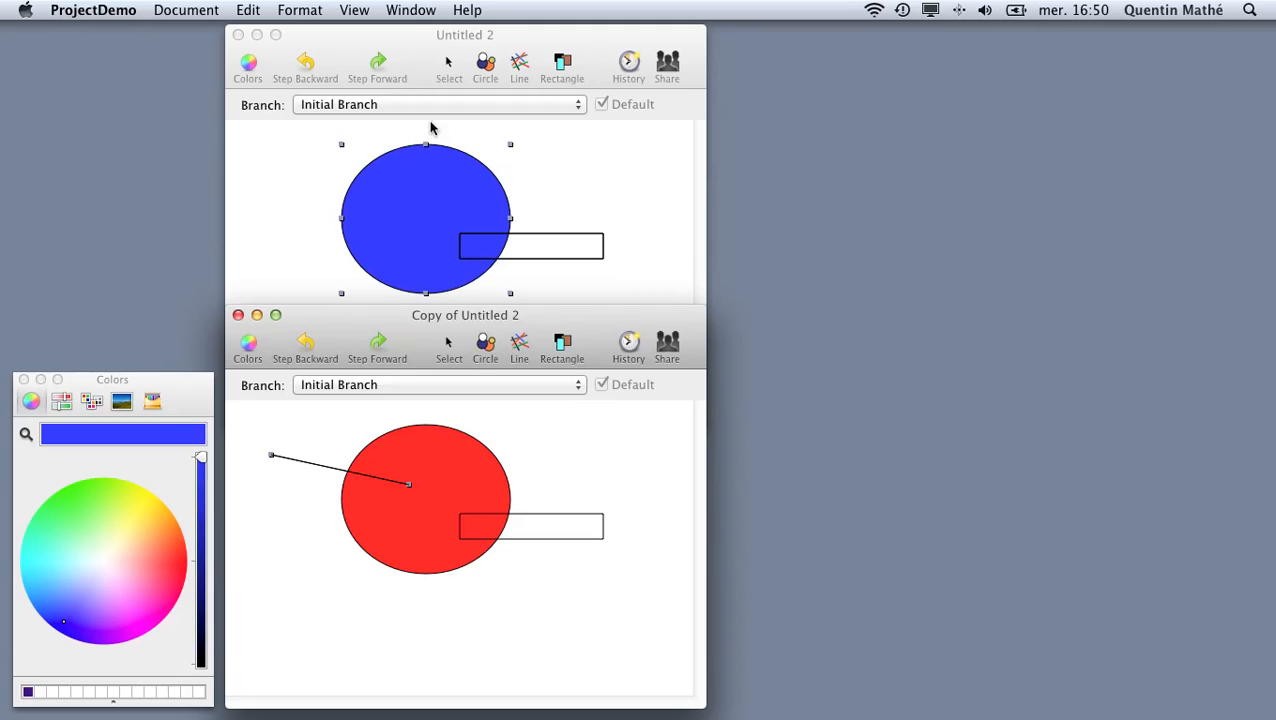
# - Open the document history of the original Untitled 2 and place it beside the drawing windows
pyautogui.click(427, 38)
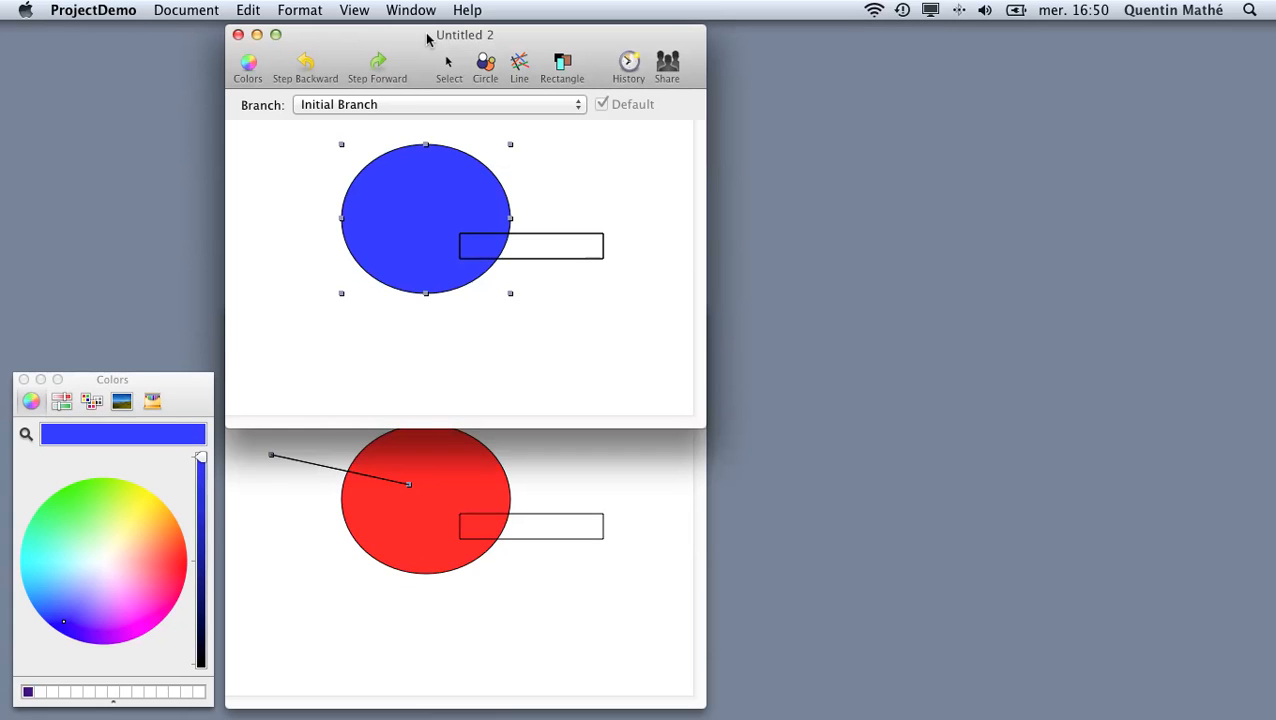
pyautogui.click(249, 11)
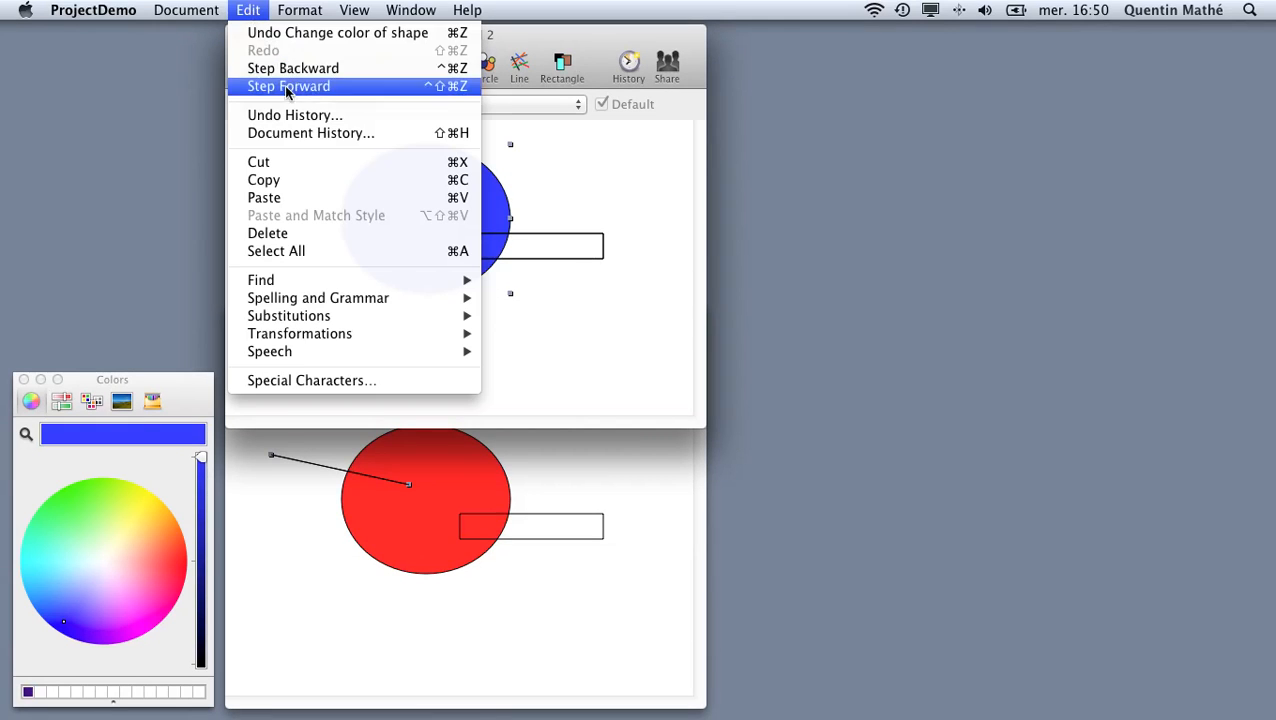
pyautogui.click(309, 132)
pyautogui.moveTo(376, 323); pyautogui.dragTo(986, 107)
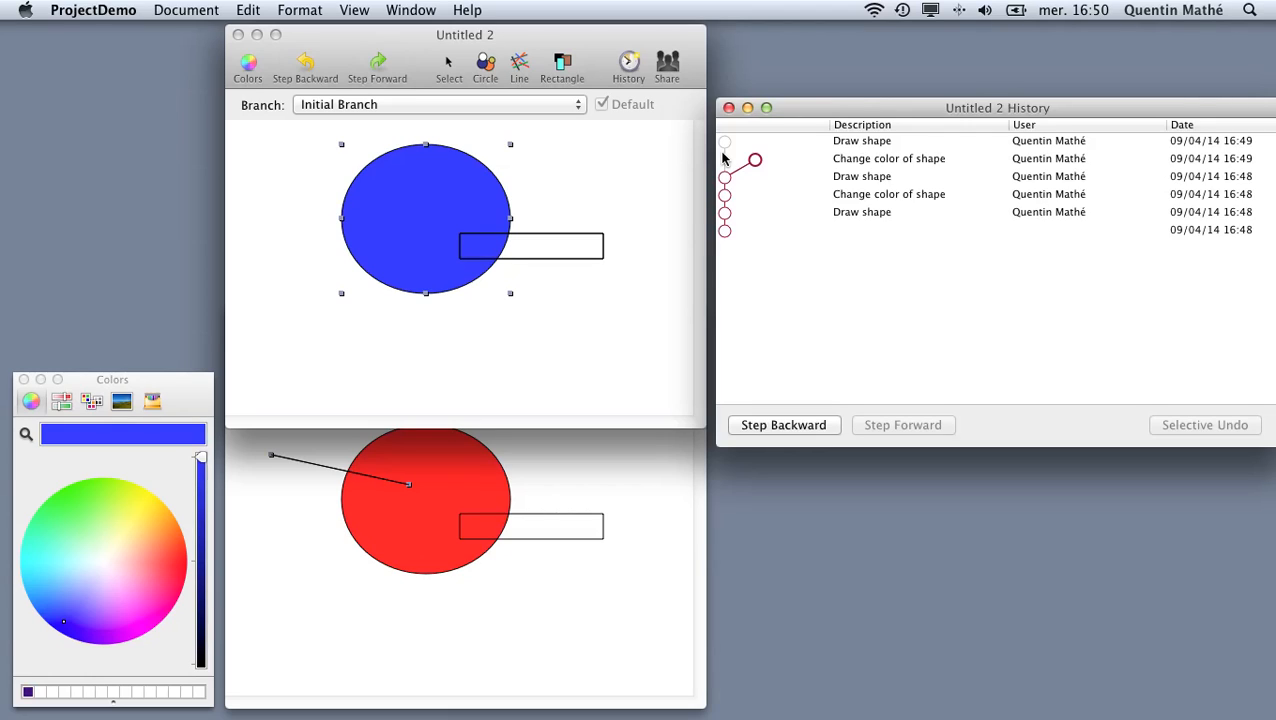
# - Re-attach Copy of Untitled 2 as a branch of the original drawing
pyautogui.click(615, 488)
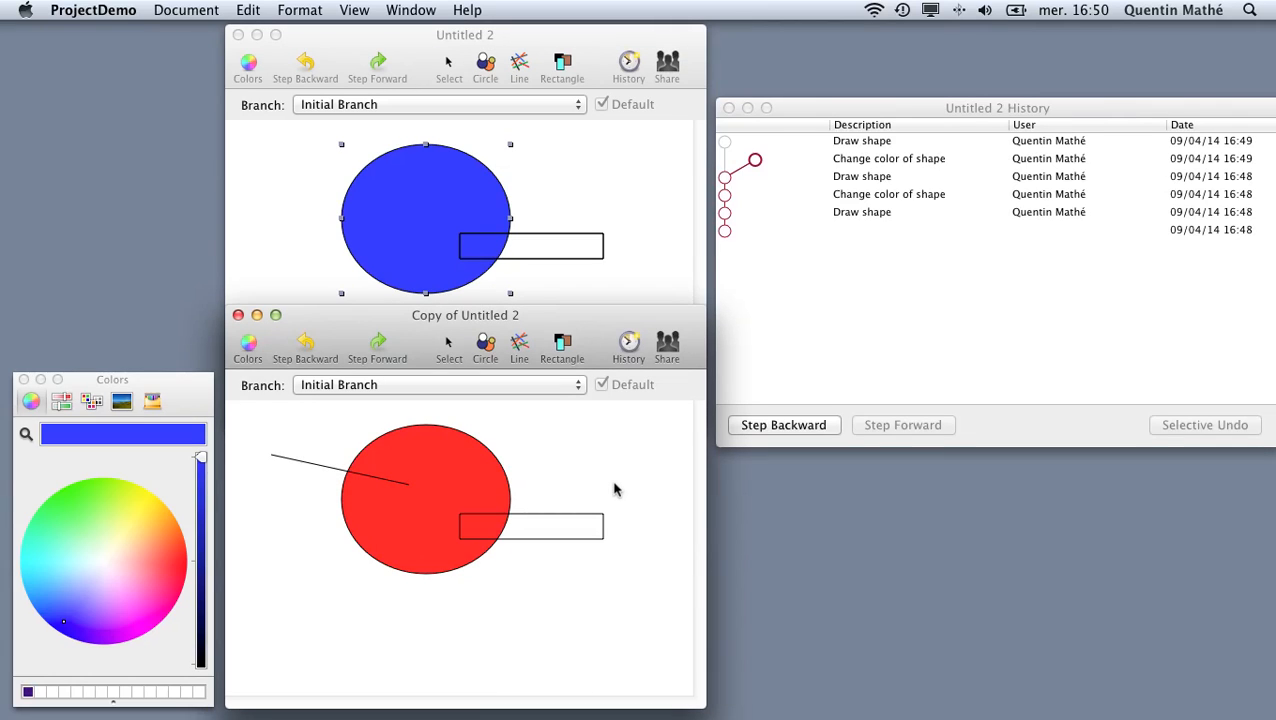
pyautogui.click(209, 8)
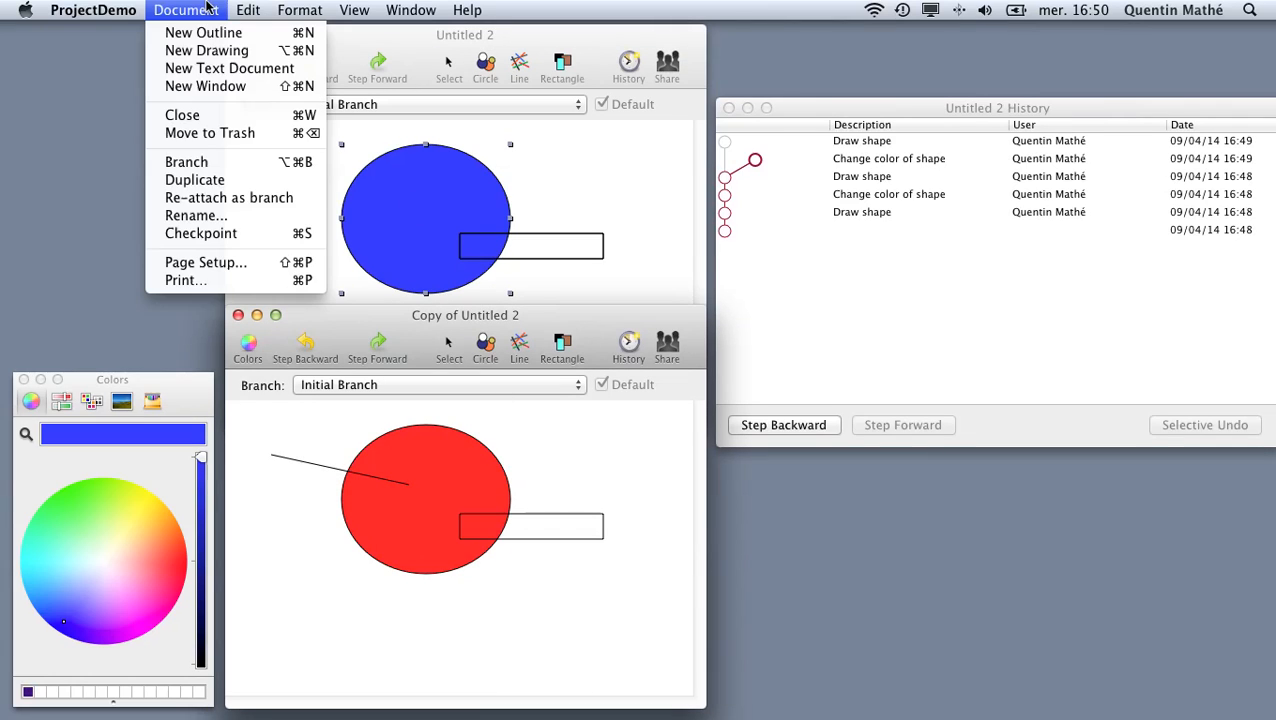
pyautogui.click(246, 198)
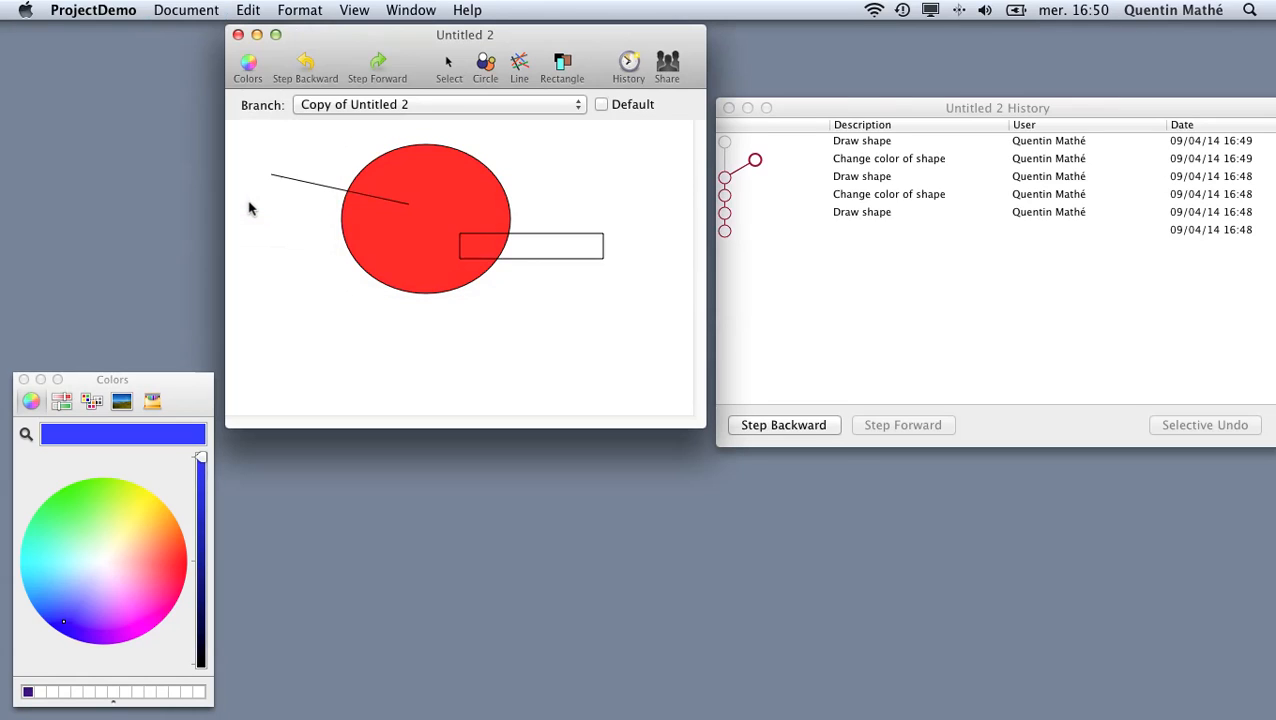
# - Compare the two branches by displaying Initial Branch and returning to Copy of Untitled 2
pyautogui.click(378, 105)
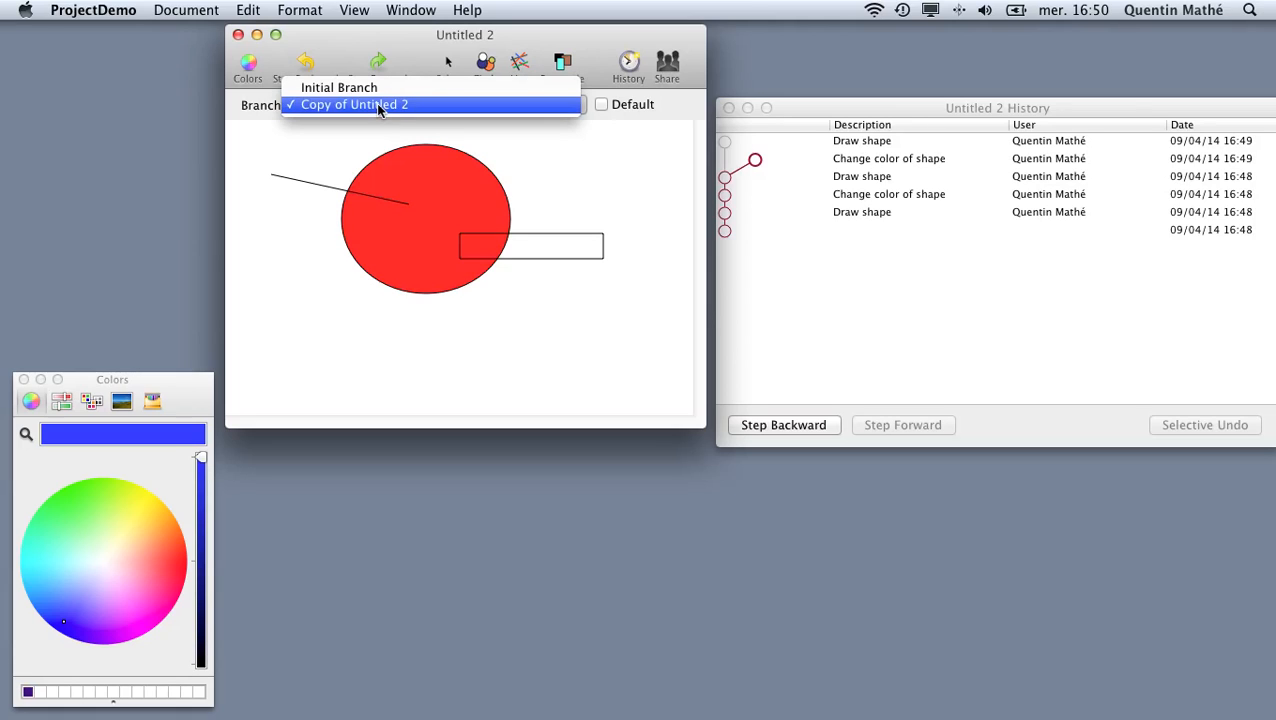
pyautogui.click(372, 88)
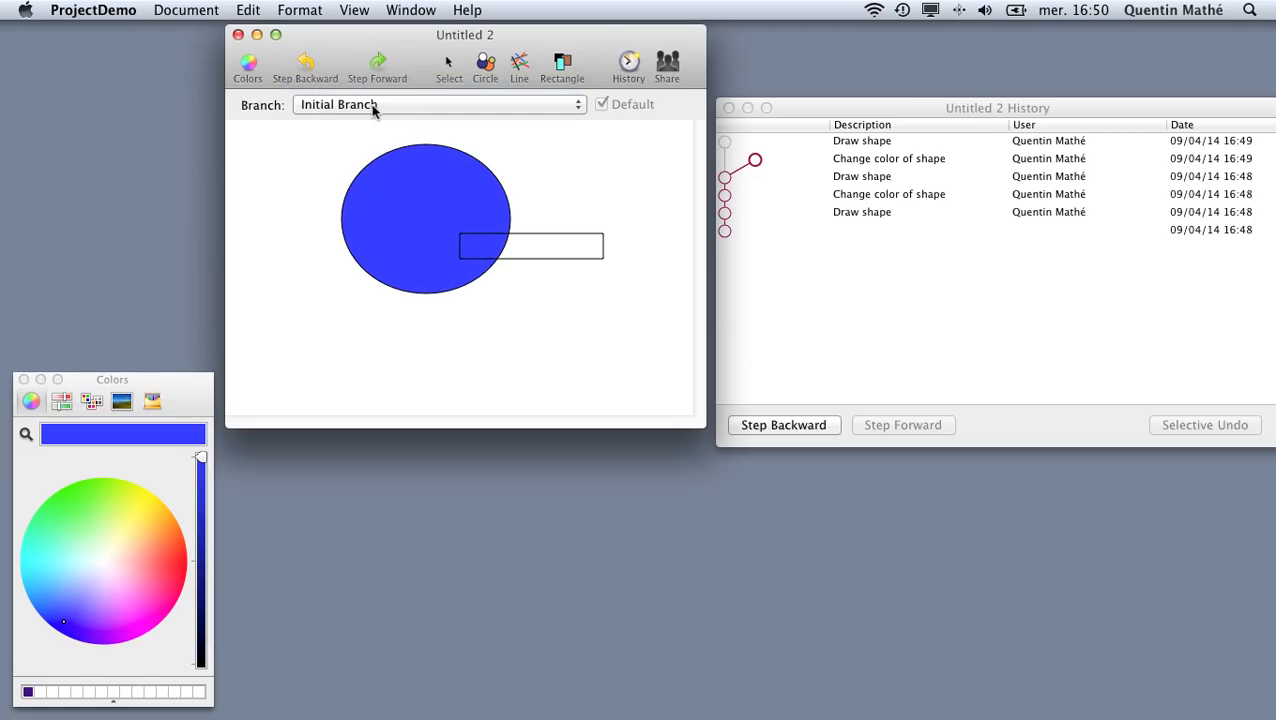
pyautogui.click(372, 108)
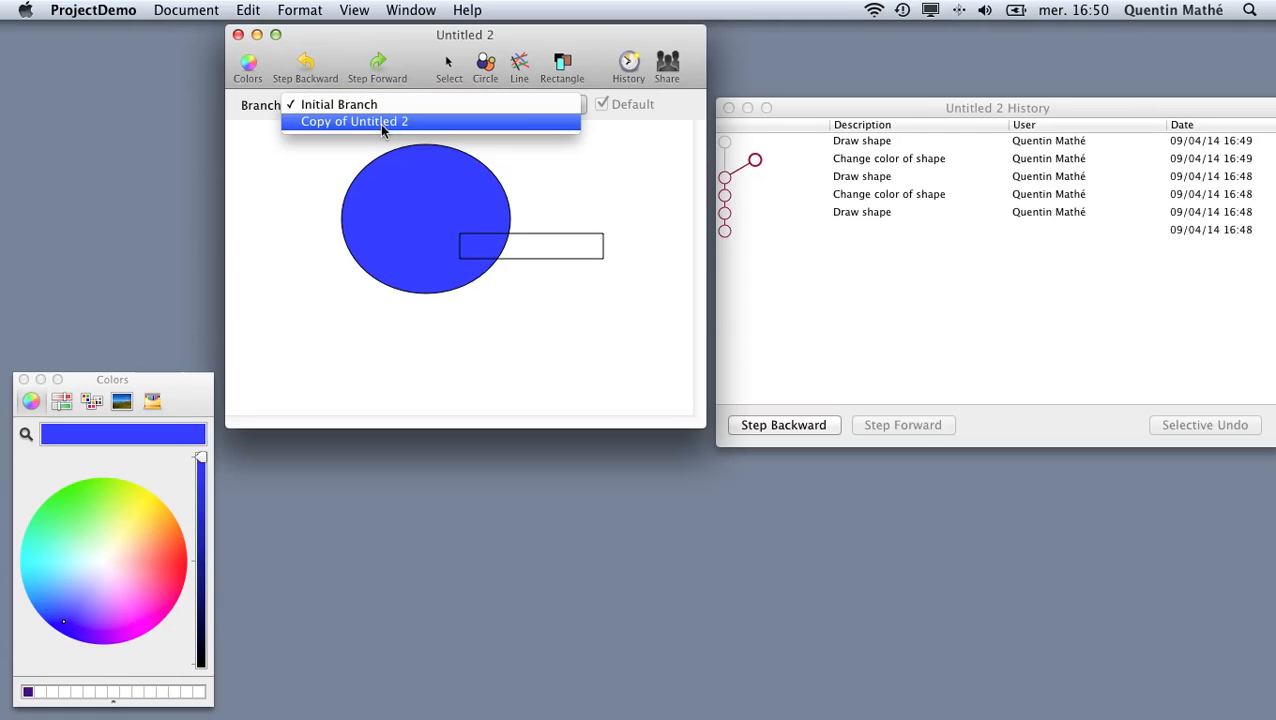
pyautogui.click(380, 122)
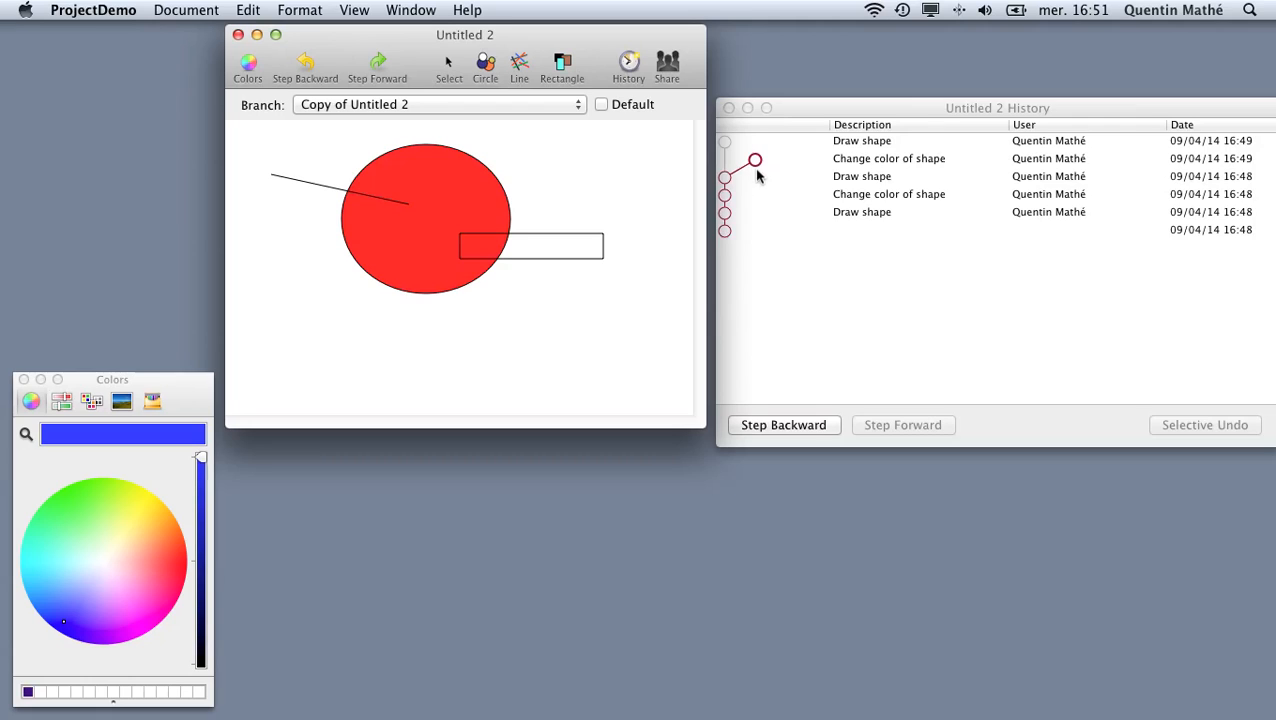
# - Open a second window on the drawing, set it to Initial Branch and place it below the first
pyautogui.click(186, 10)
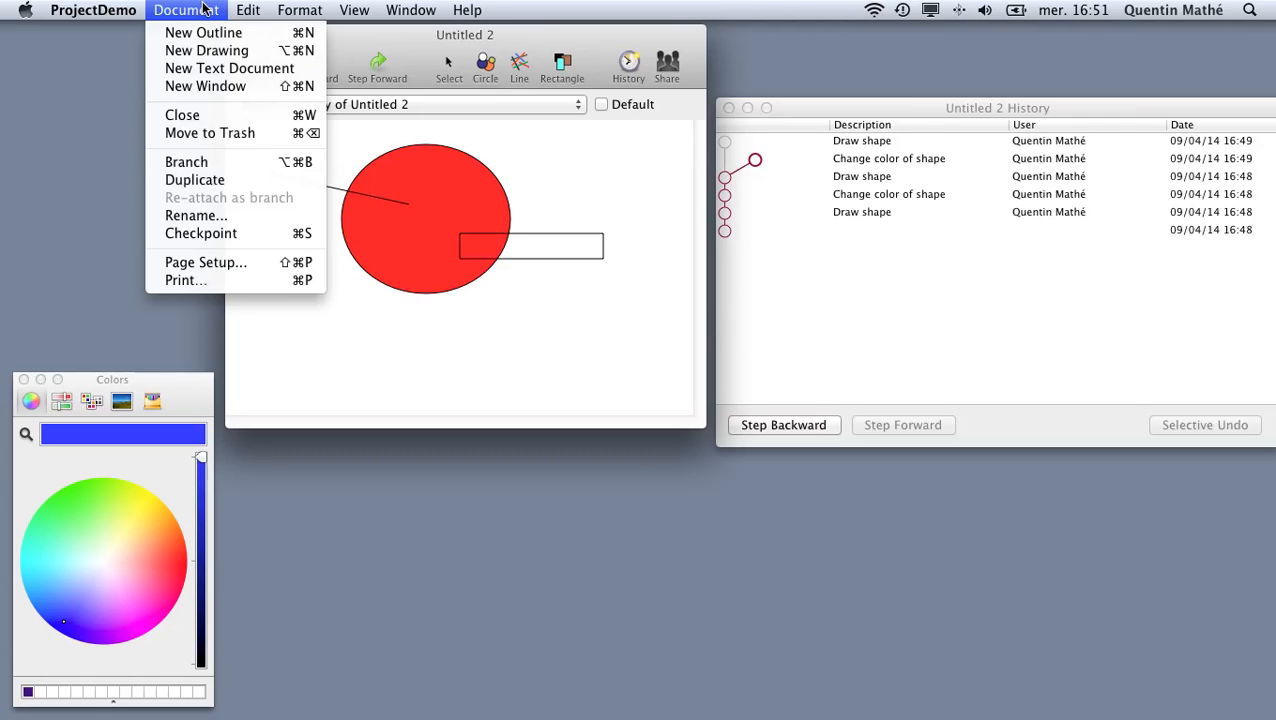
pyautogui.click(214, 86)
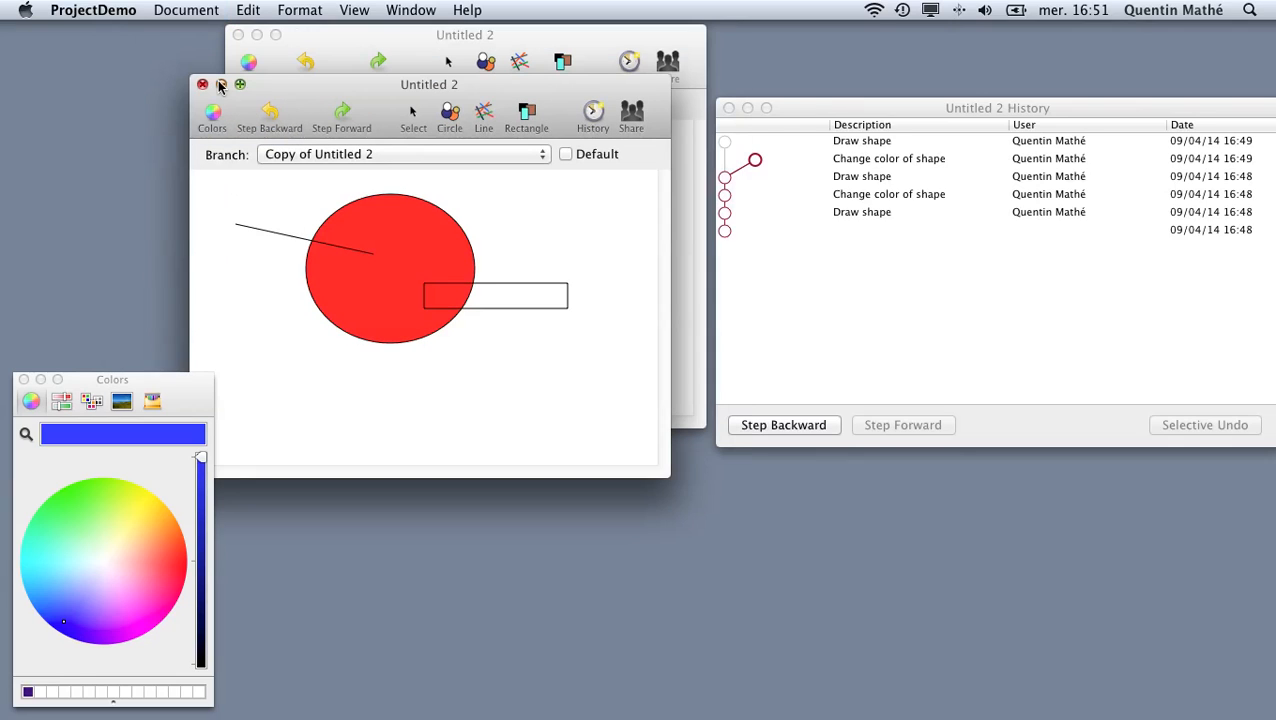
pyautogui.click(336, 157)
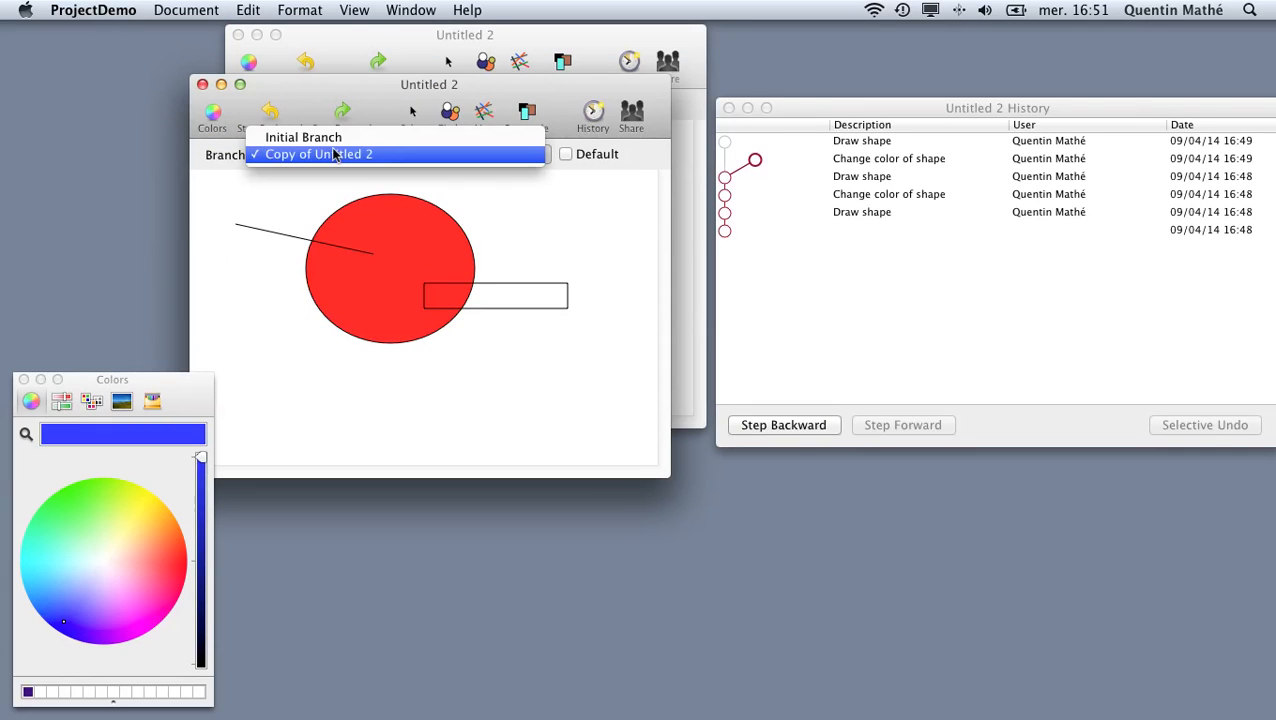
pyautogui.click(333, 137)
pyautogui.moveTo(360, 97); pyautogui.dragTo(397, 327)
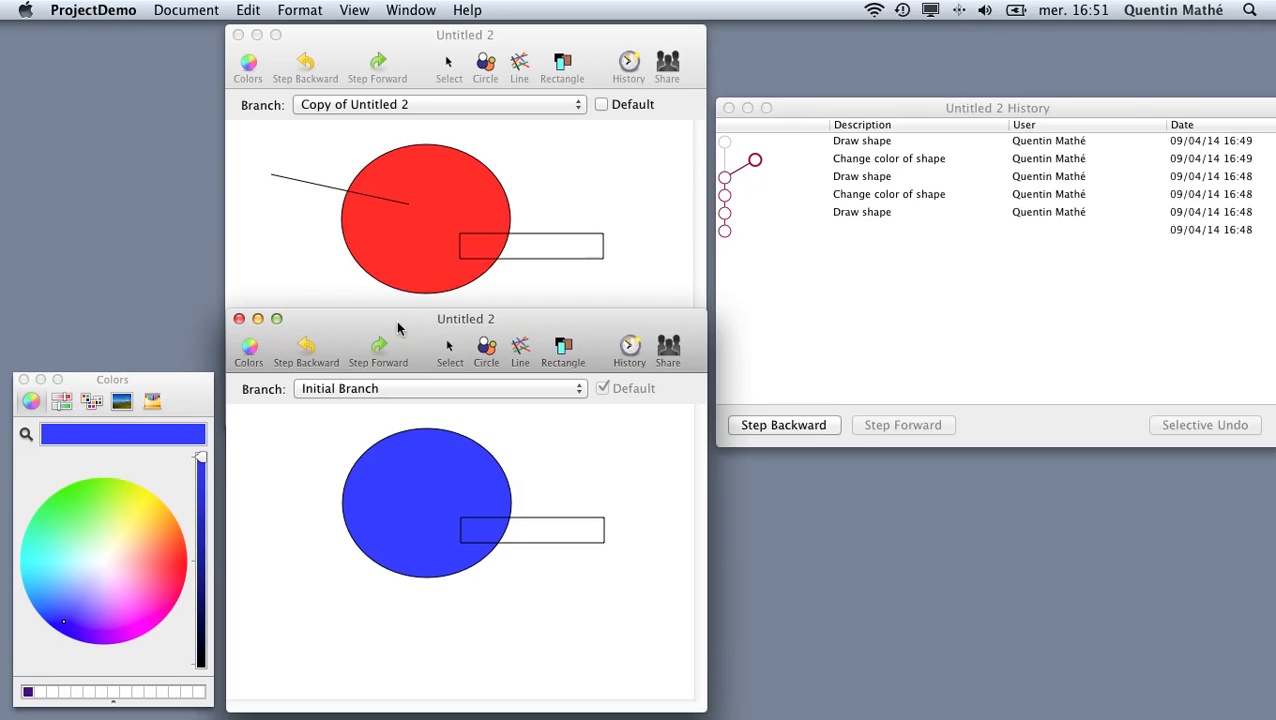
# - Open the branches list, place it beside the drawings and rename the Copy of Untitled 2 branch to Flashy
pyautogui.click(438, 9)
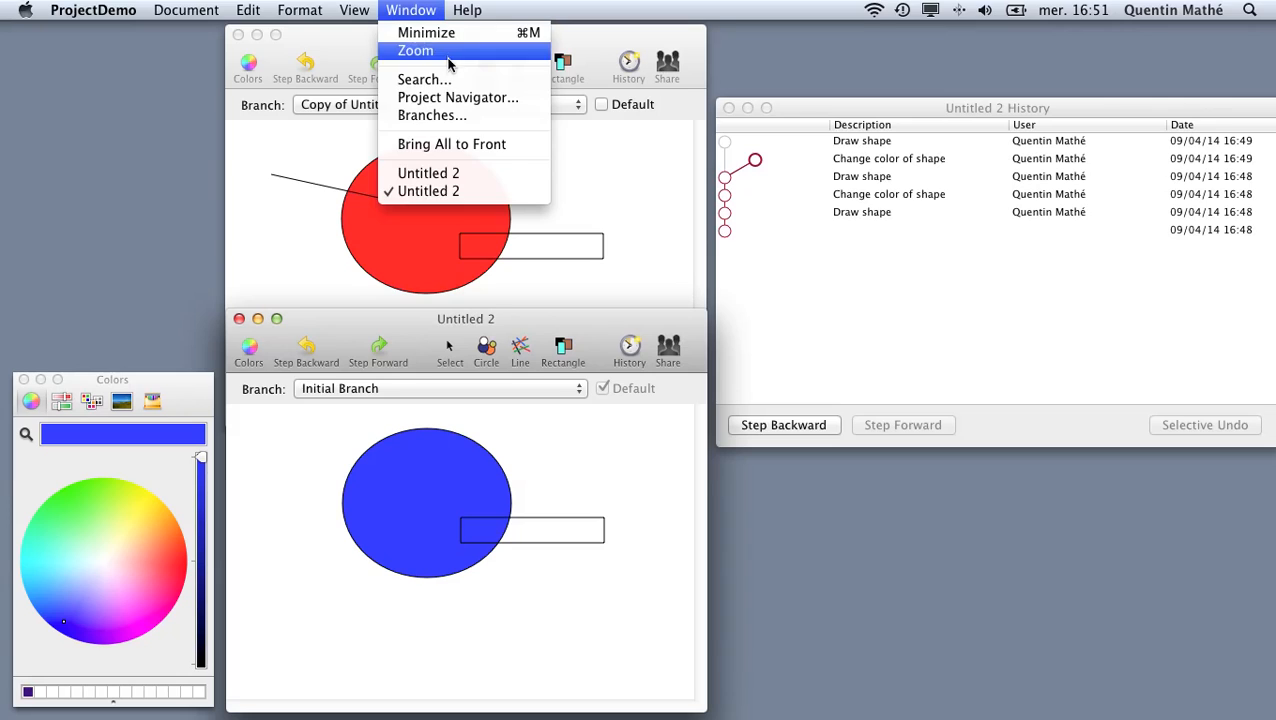
pyautogui.click(446, 117)
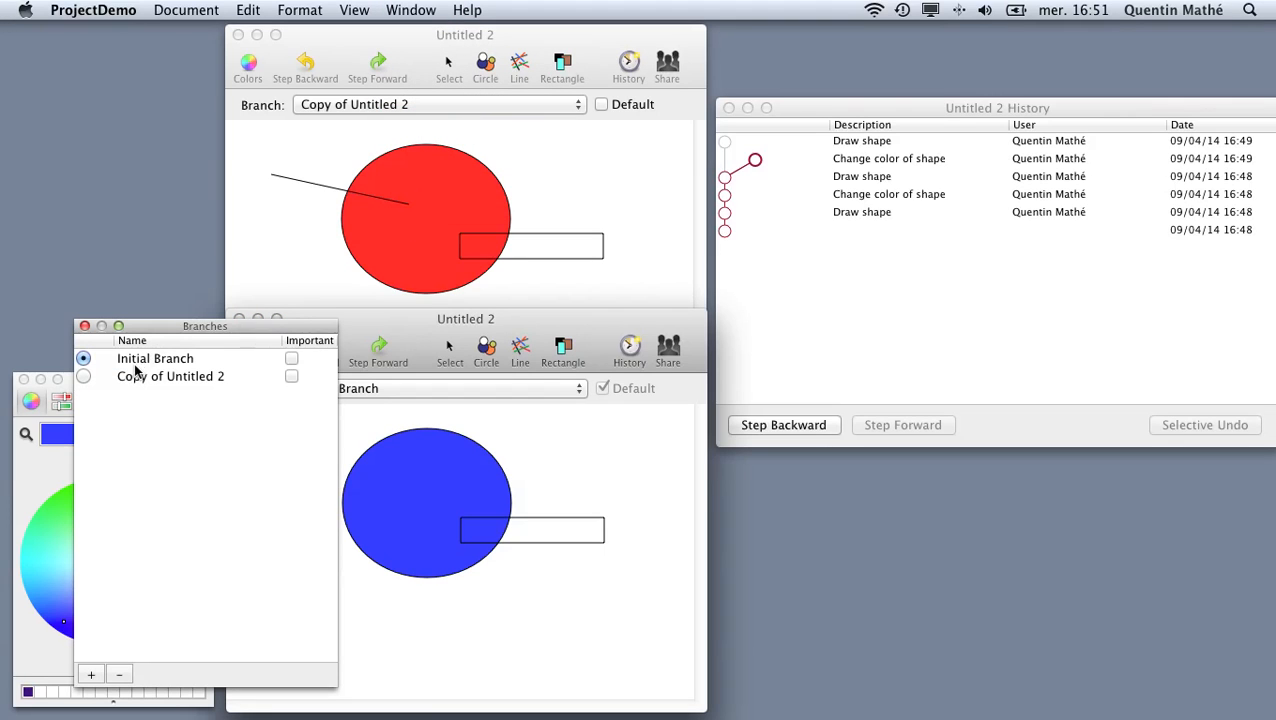
pyautogui.moveTo(163, 327); pyautogui.dragTo(821, 314)
pyautogui.doubleClick(799, 365)
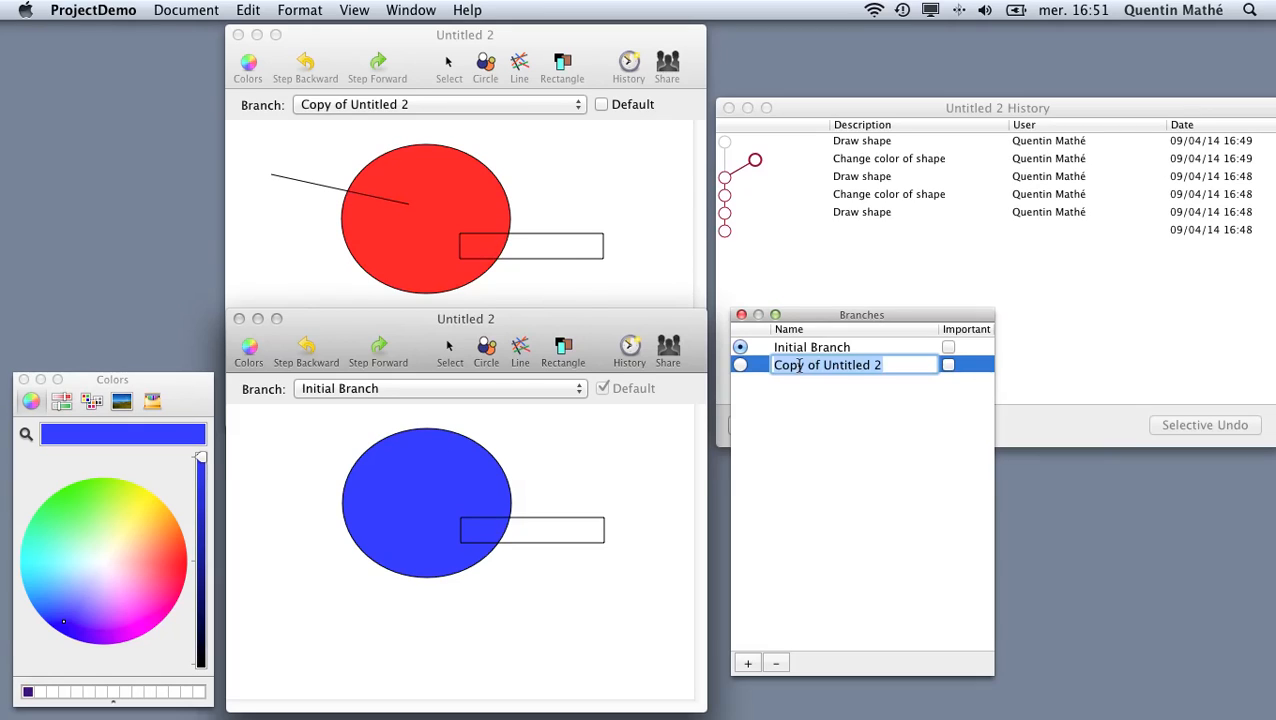
pyautogui.write('F')
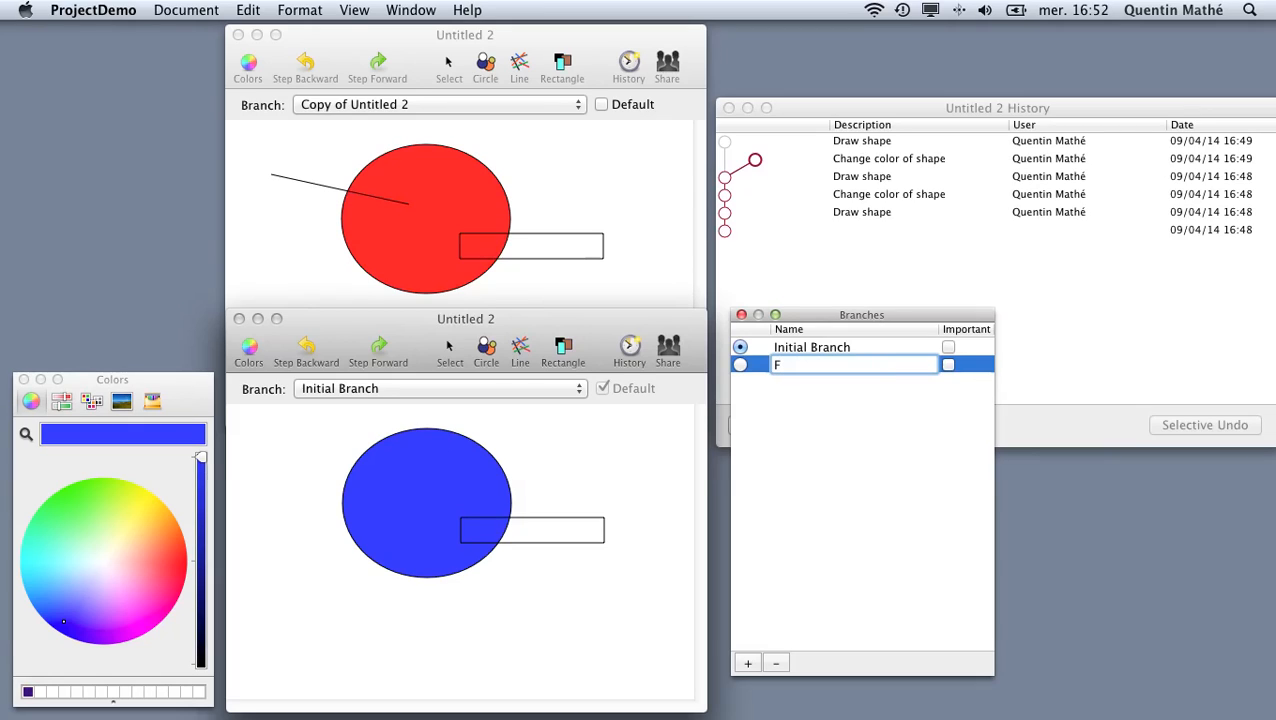
pyautogui.write('lashy')
pyautogui.press('Return')
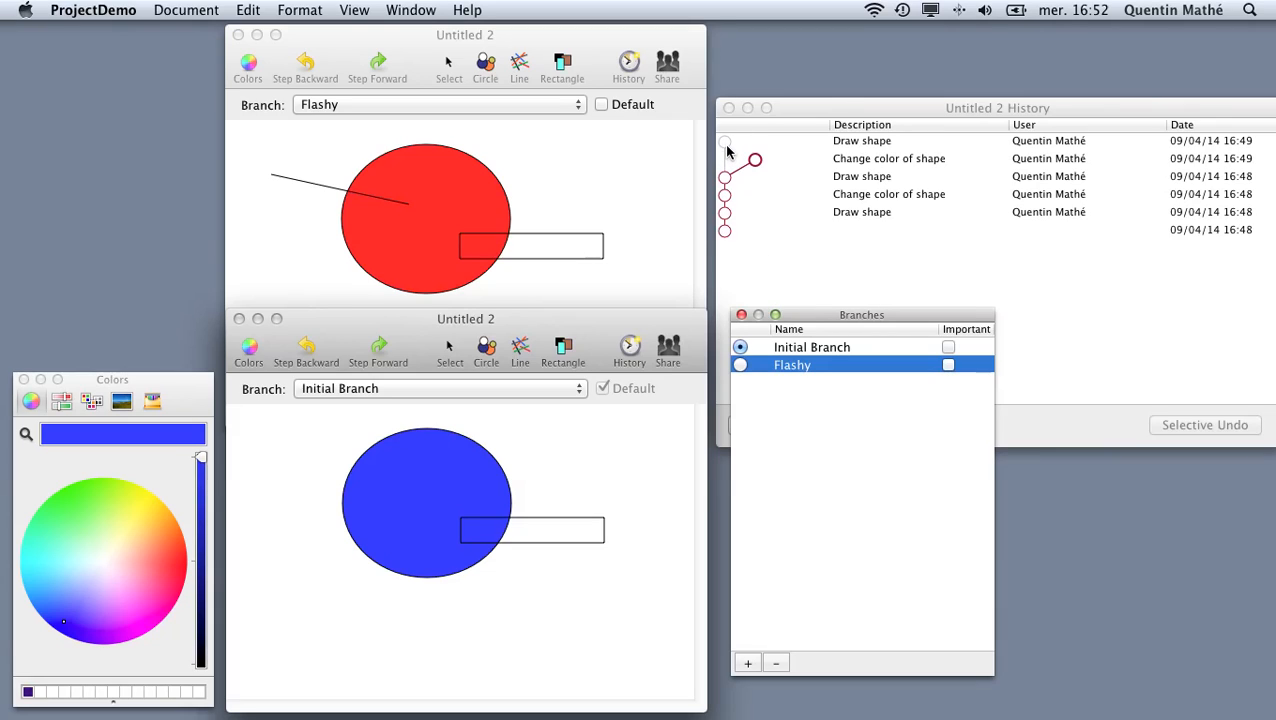
# - In the Flashy branch, enlarge the rectangle up toward the canvas's upper right corner and fill it with bright green
pyautogui.click(556, 44)
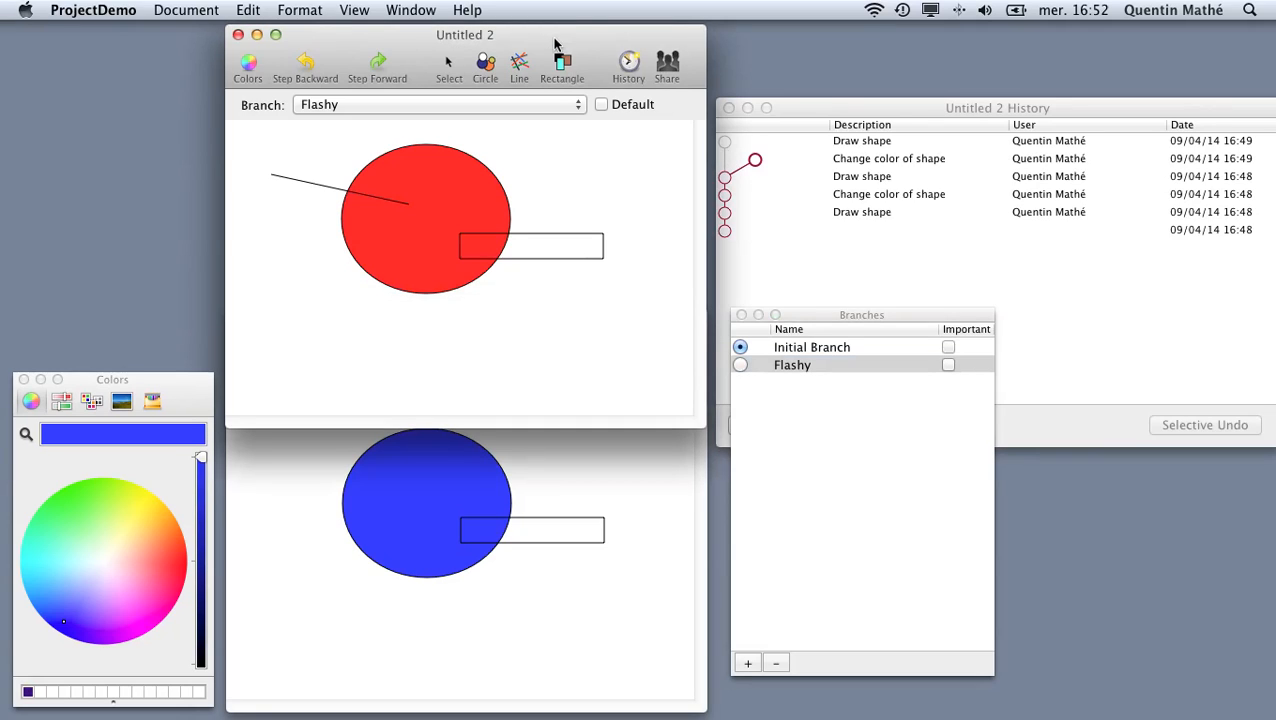
pyautogui.click(452, 66)
pyautogui.click(561, 248)
pyautogui.moveTo(604, 234); pyautogui.dragTo(678, 124)
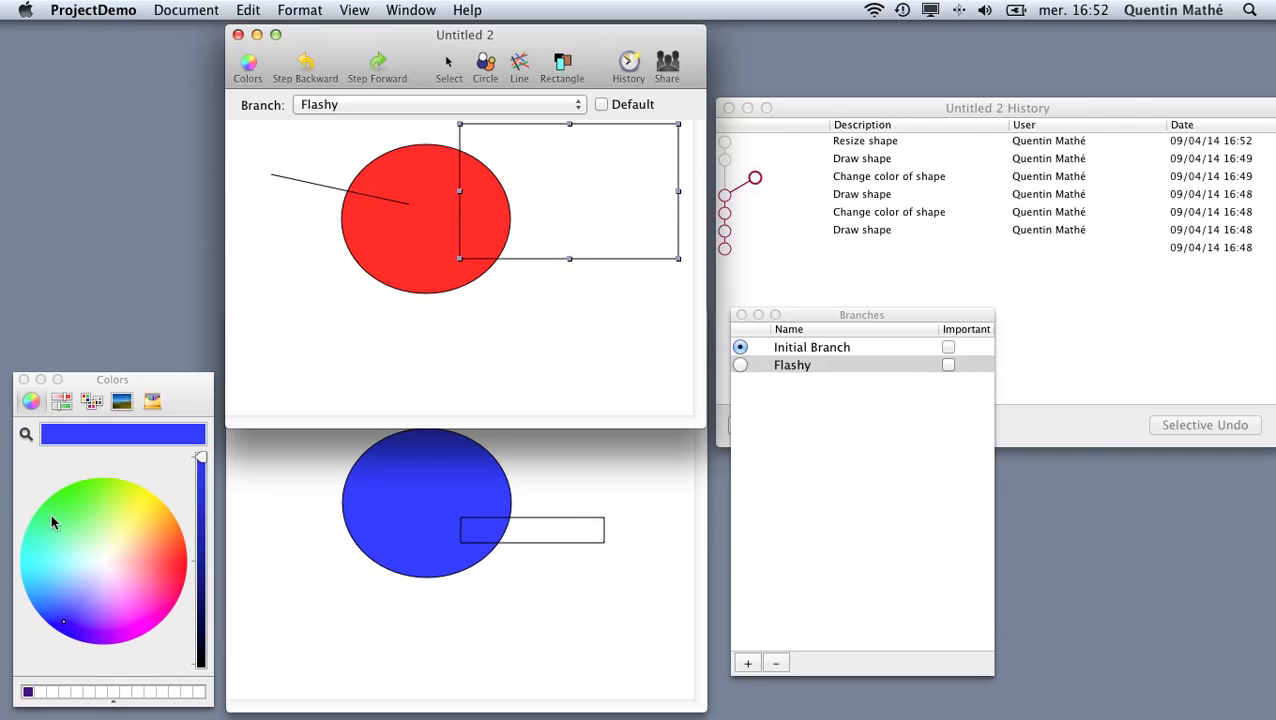
pyautogui.click(81, 489)
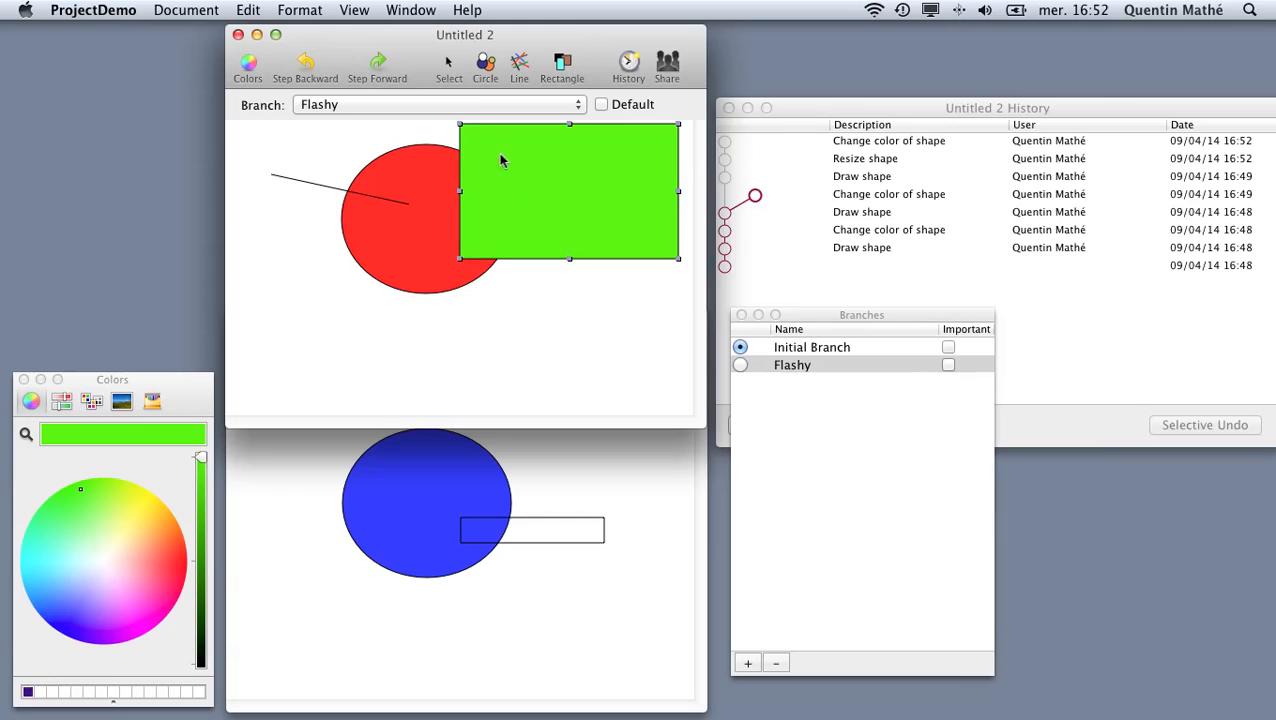
# - Move the red ellipse in the Flashy branch to the left, partly past the canvas edge
pyautogui.click(429, 161)
pyautogui.moveTo(432, 176); pyautogui.dragTo(267, 194)
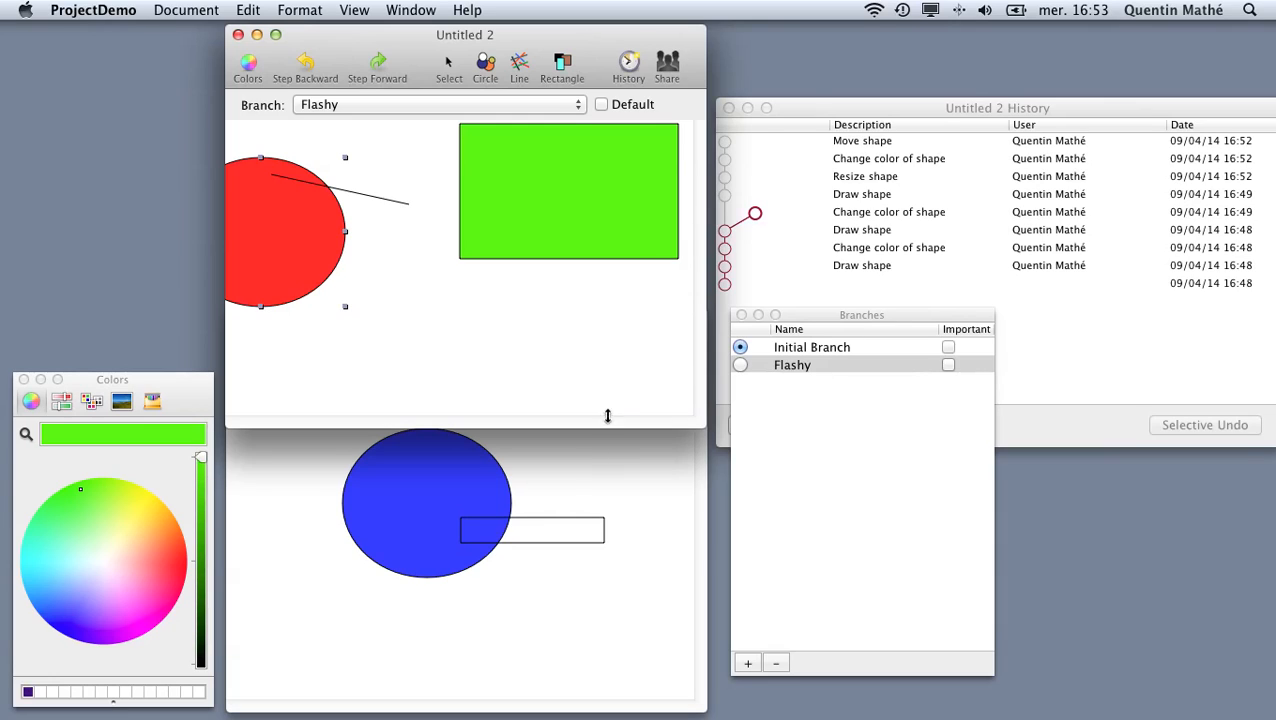
# - Merge the Flashy branch's latest Move shape revision into the current revision of the Initial Branch
pyautogui.click(550, 484)
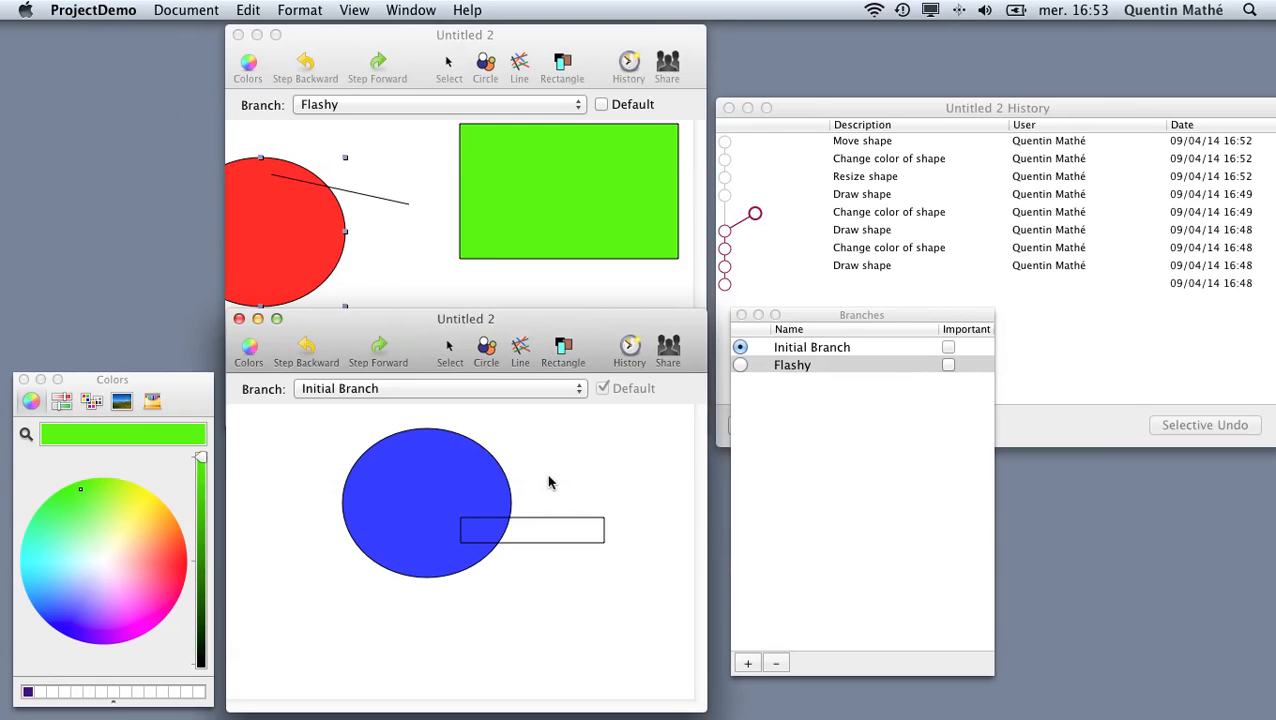
pyautogui.click(726, 143)
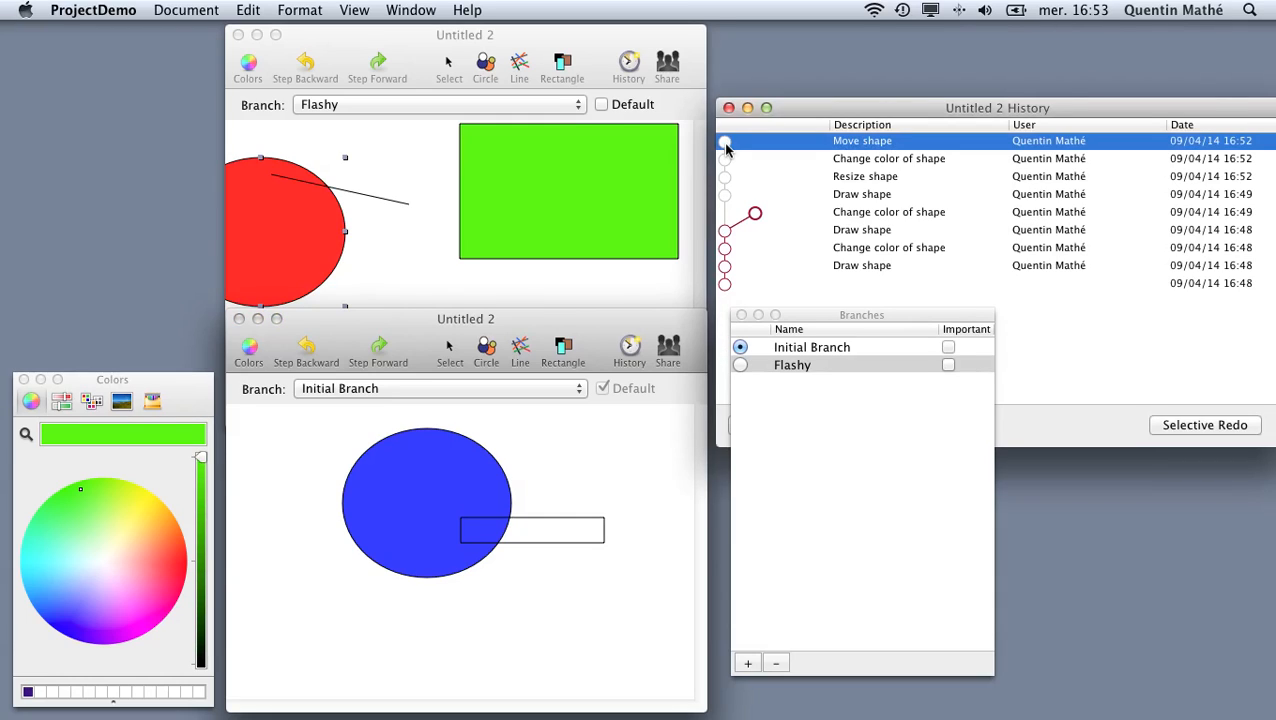
pyautogui.rightClick(726, 147)
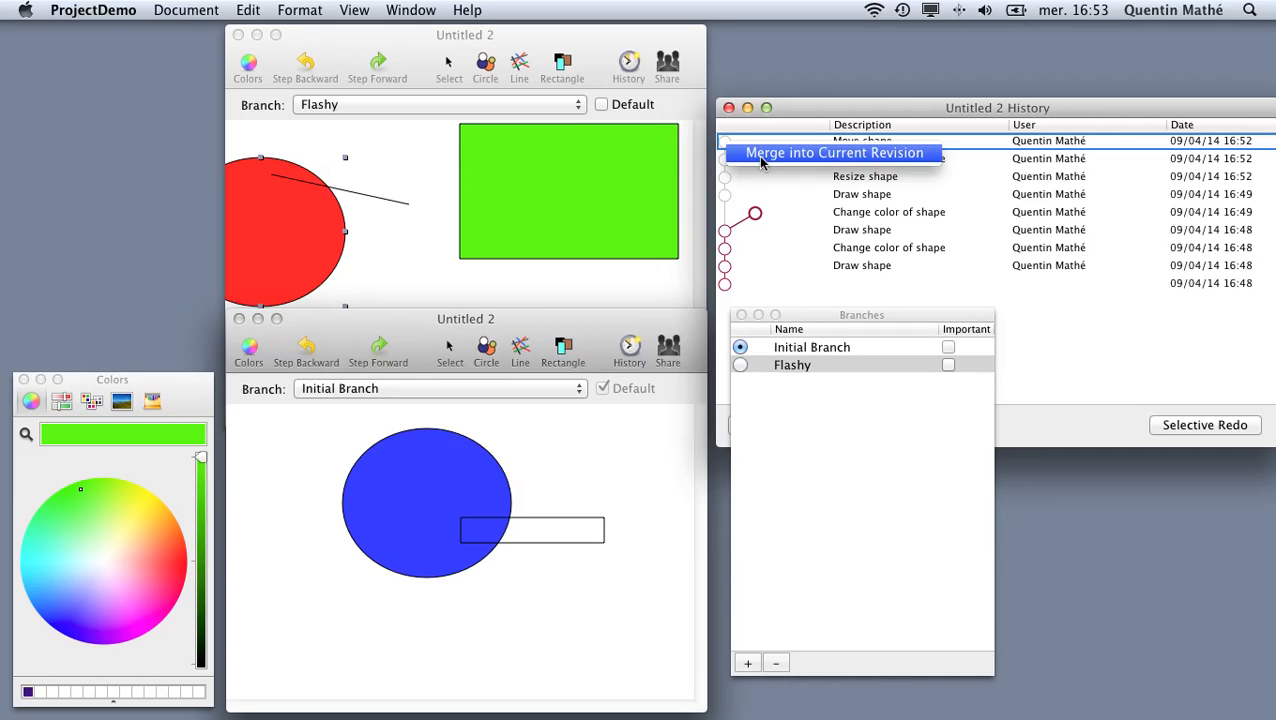
pyautogui.click(790, 153)
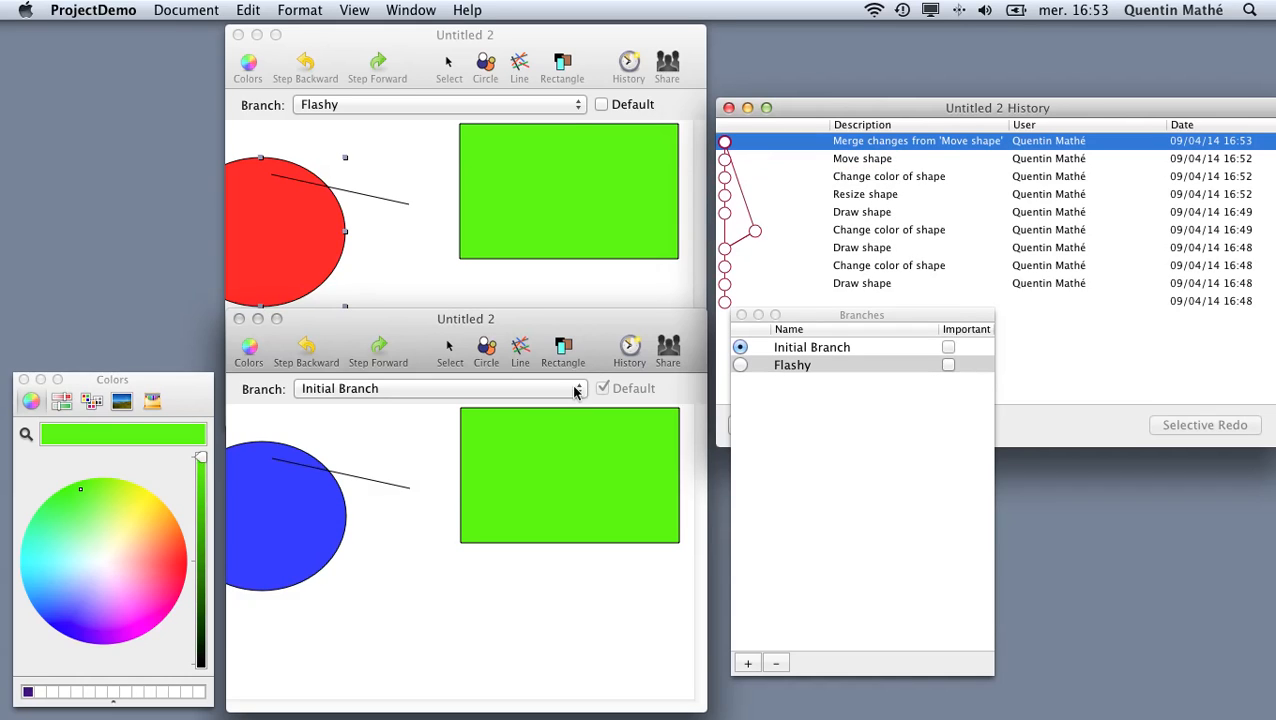
# - Examine the merged rectangle, line and ellipse in the Initial Branch drawing
pyautogui.click(533, 468)
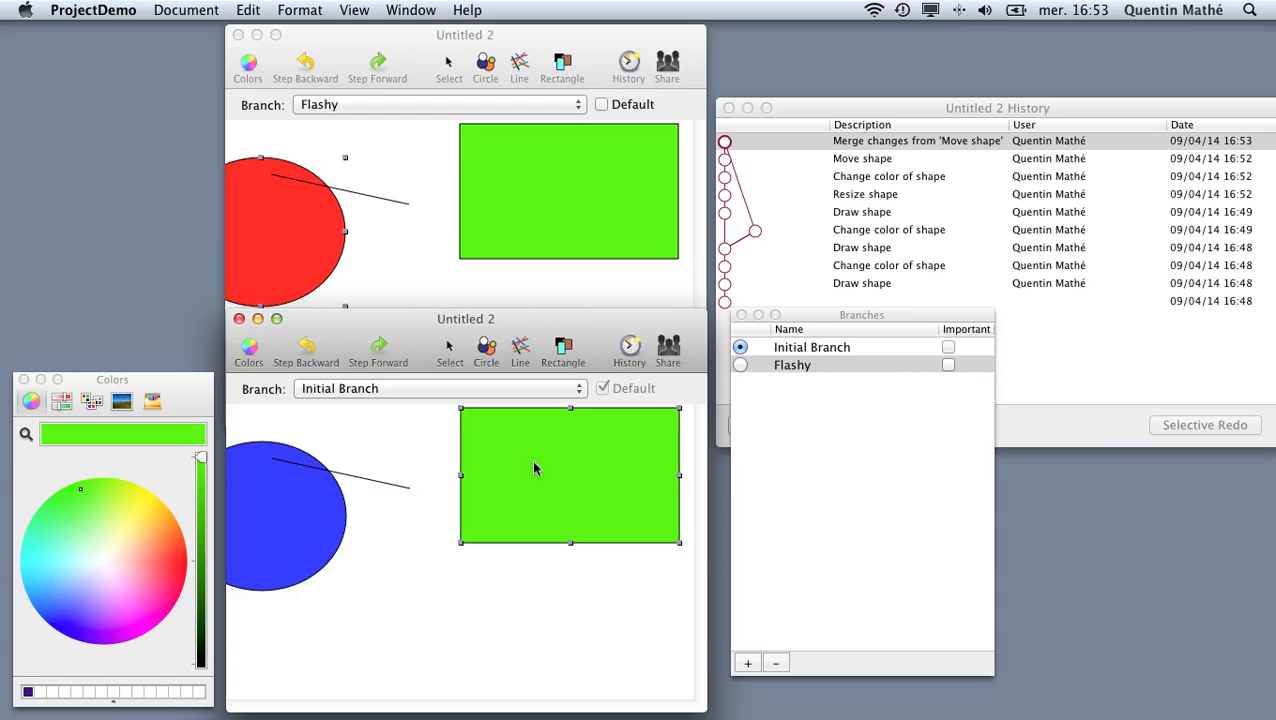
pyautogui.click(360, 478)
pyautogui.click(287, 532)
# - Compare the Initial Branch at the Move shape and side-branch Change color of shape revisions, return to the merge revision and close the branches list
pyautogui.click(724, 160)
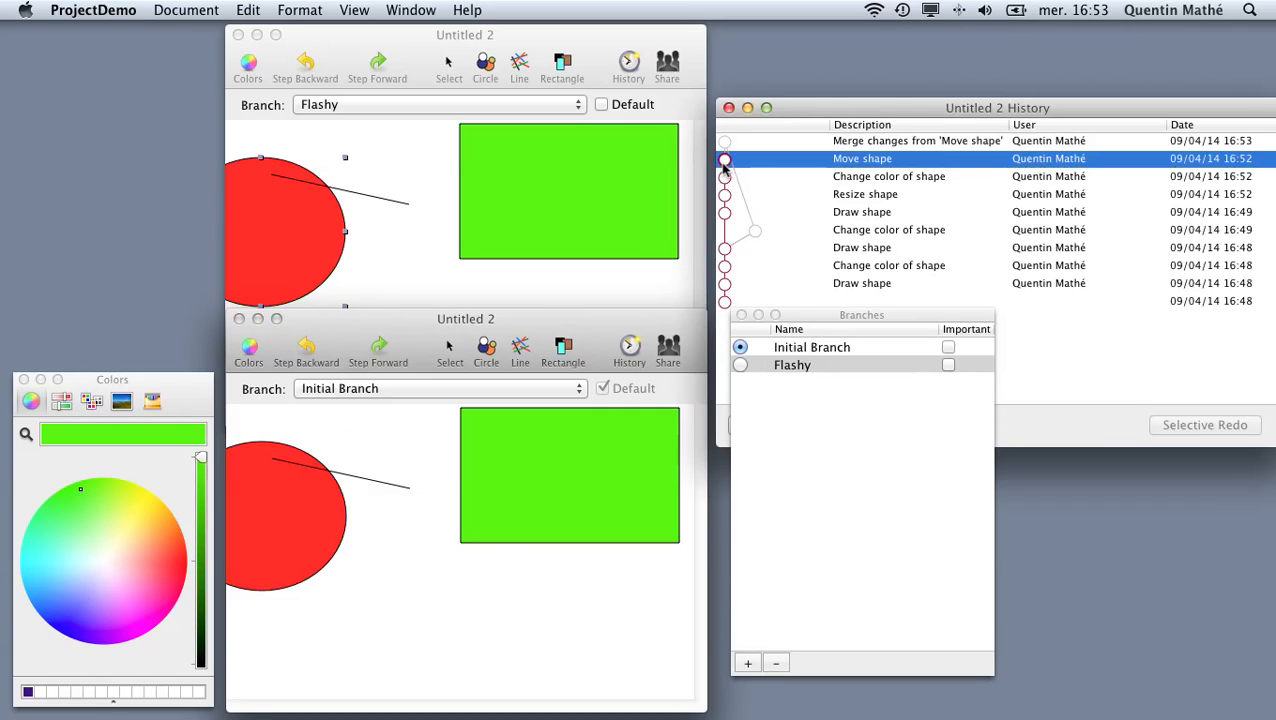
pyautogui.click(754, 232)
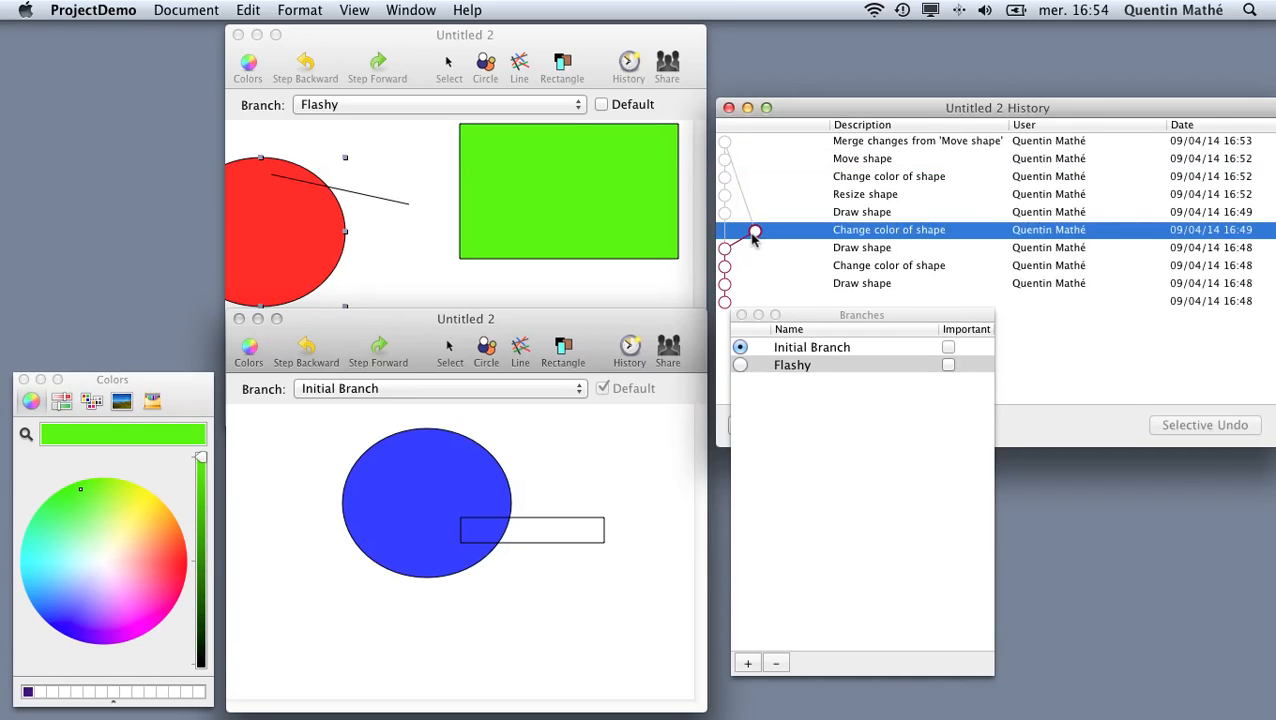
pyautogui.click(725, 143)
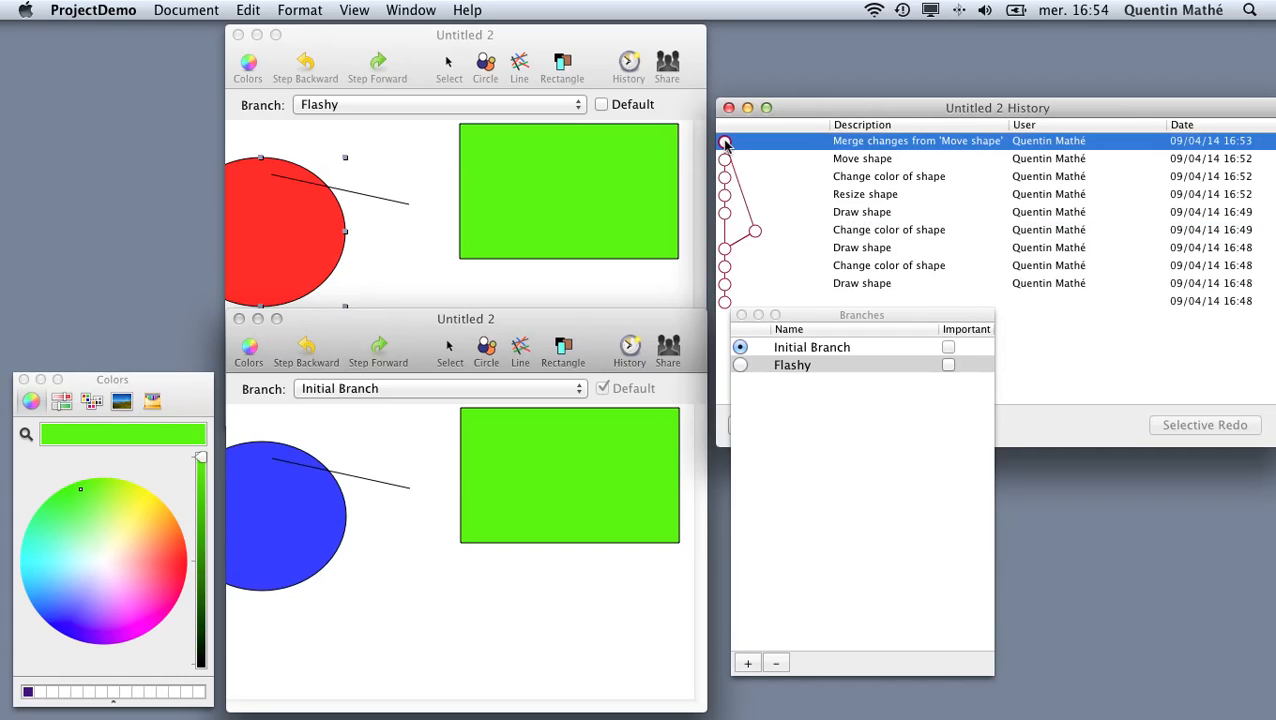
pyautogui.click(741, 315)
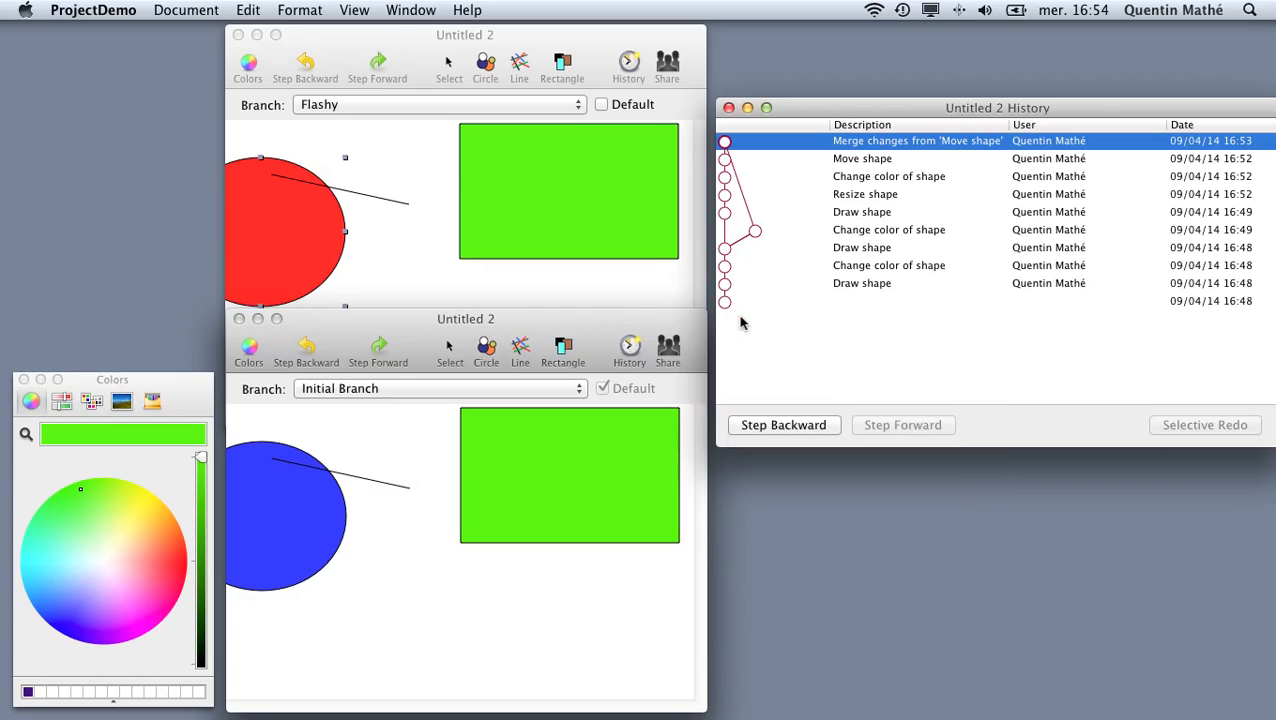